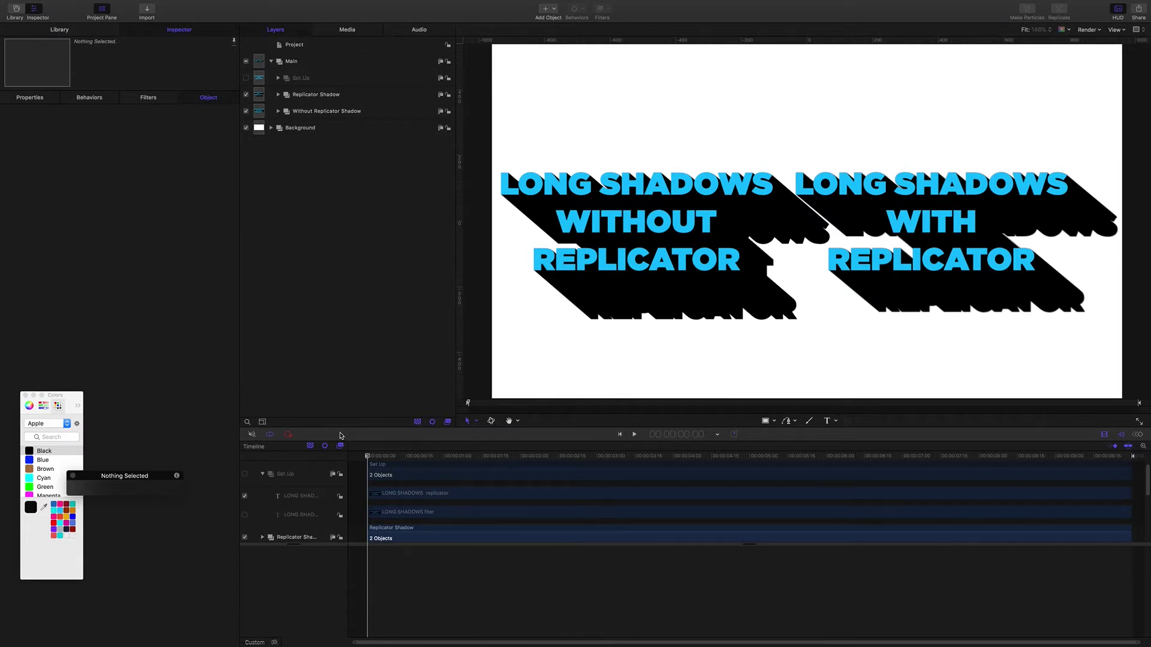
Step: Hide both shadow example groups, enable and expand Set Up, and select the LONG SHADOWS text layer
{"action": "scroll", "coordinate": [340, 435], "scroll_direction": "down", "scroll_amount": 2}
{"action": "key", "text": "F1"}
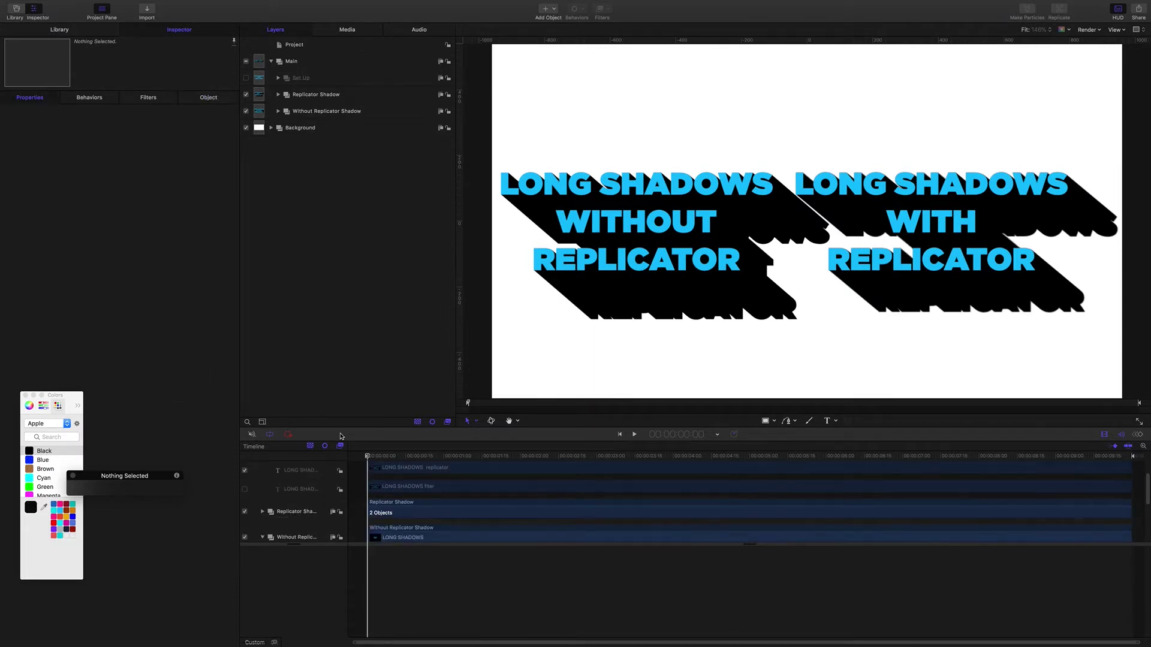
{"action": "left_click", "coordinate": [246, 94]}
{"action": "left_click", "coordinate": [246, 111]}
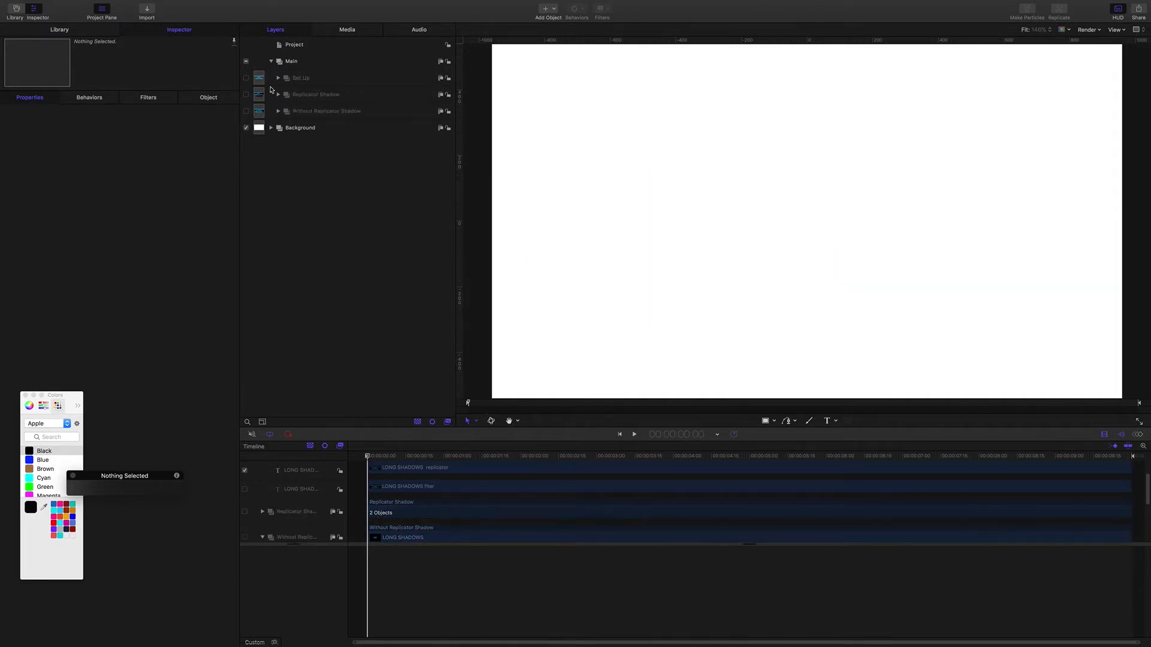
{"action": "left_click", "coordinate": [246, 78]}
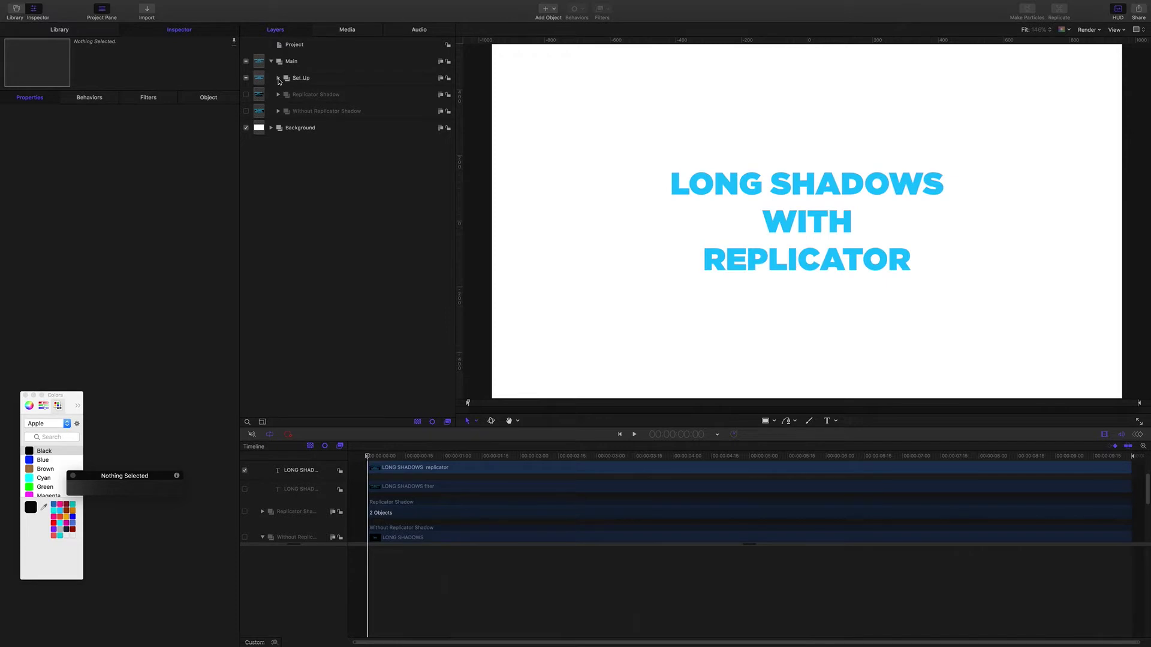
{"action": "left_click", "coordinate": [278, 78]}
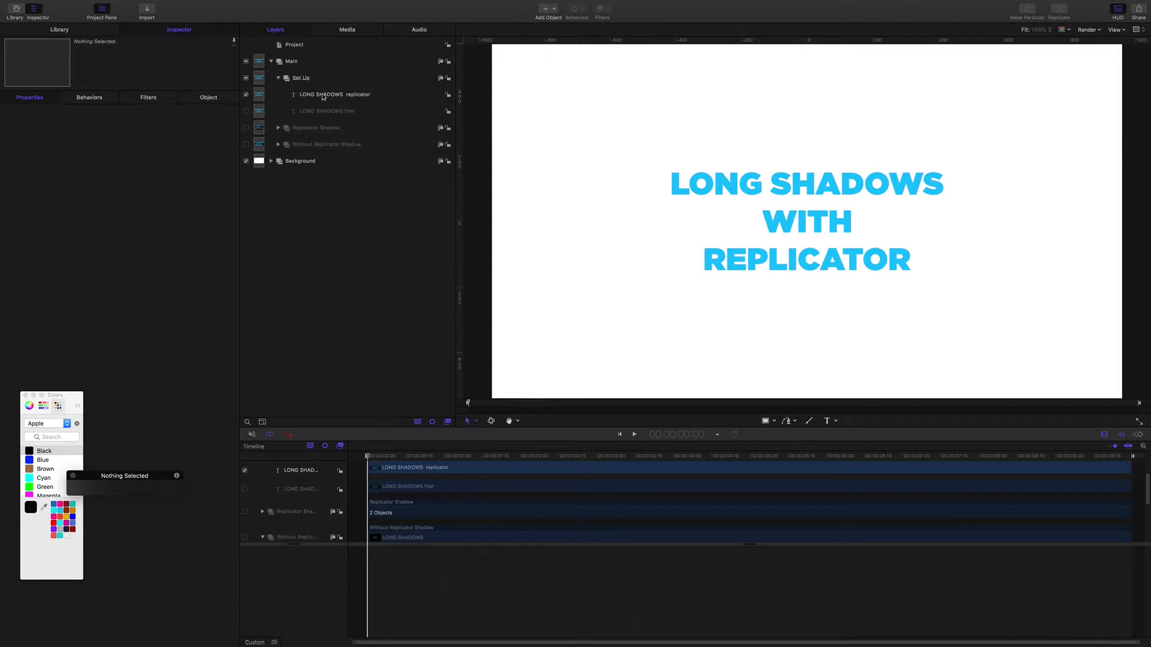
{"action": "left_click", "coordinate": [323, 95]}
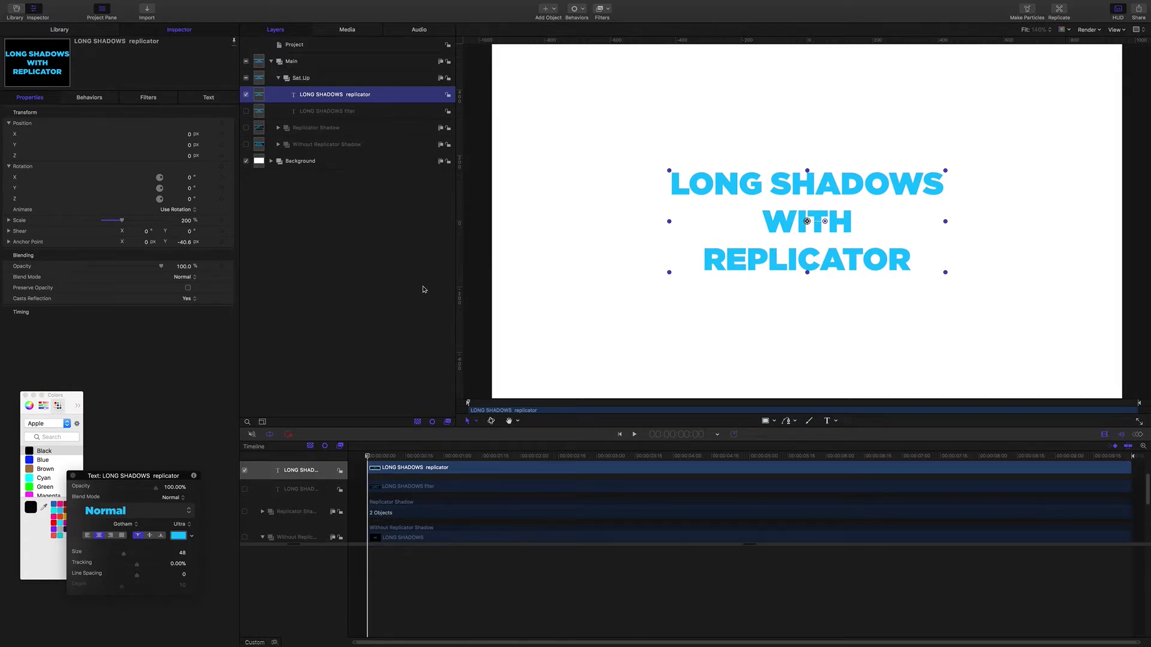
Step: Replicate the title with a Line shape and Colorize mode tinted near-black
{"action": "key", "text": "l"}
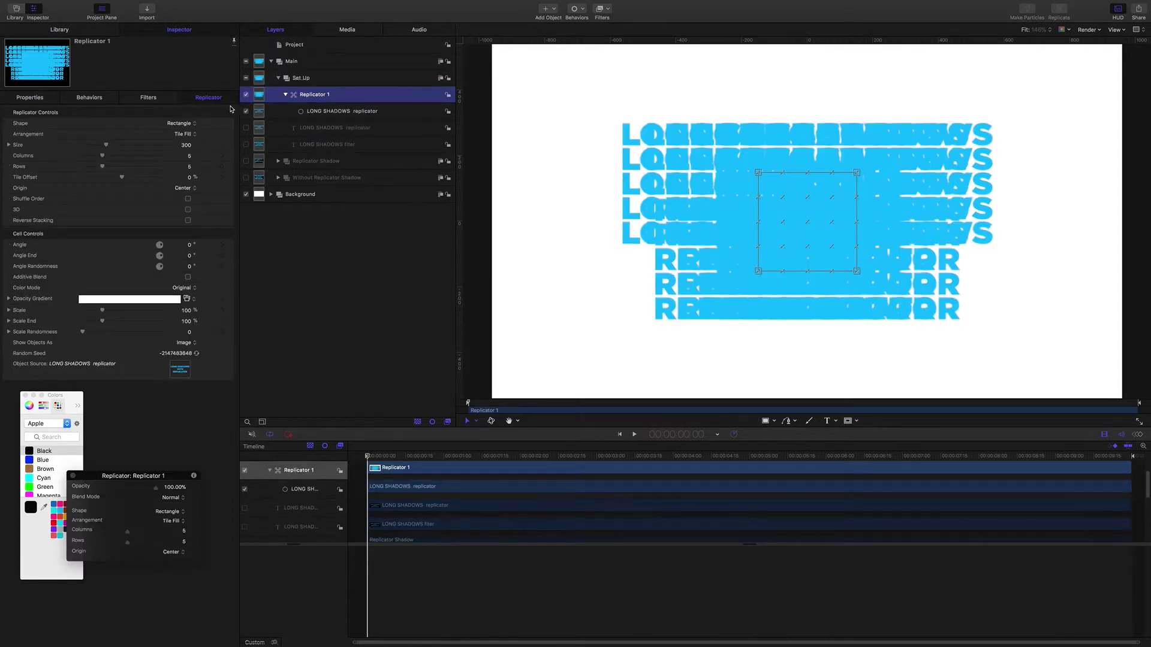
{"action": "left_click", "coordinate": [192, 123]}
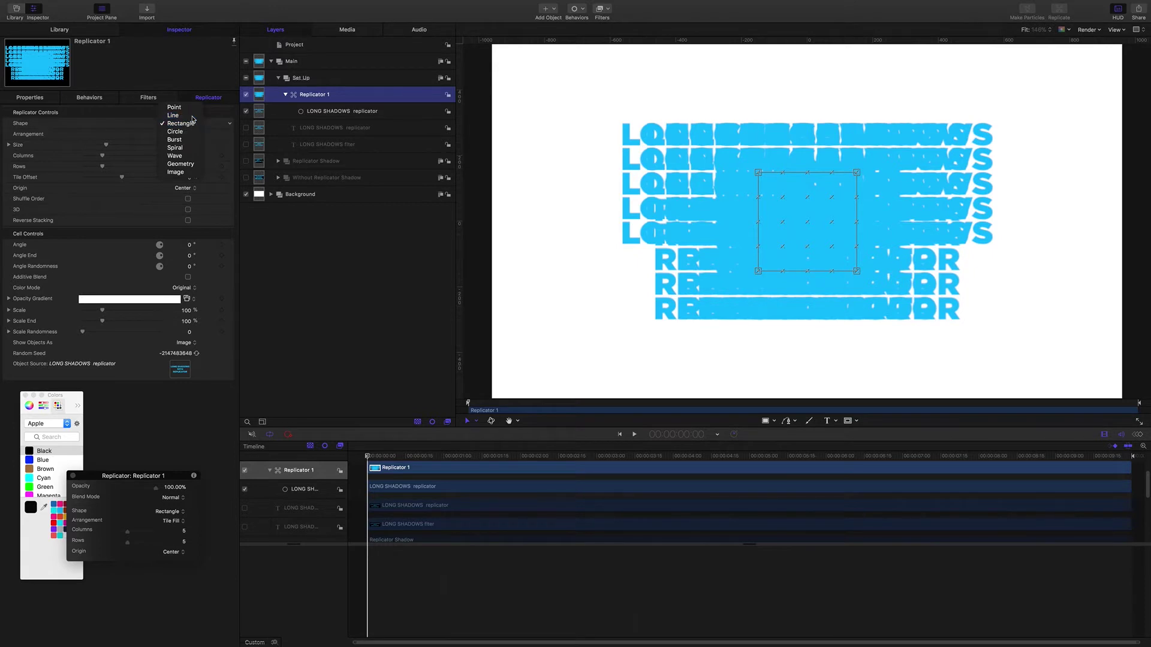
{"action": "left_click", "coordinate": [191, 116]}
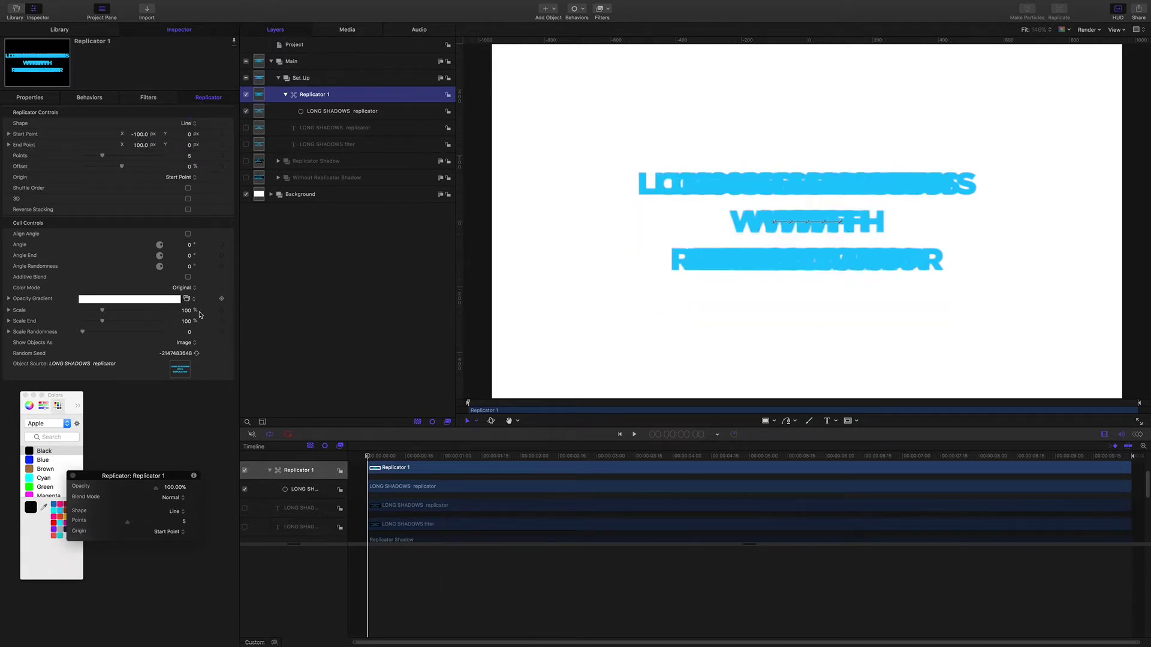
{"action": "left_click", "coordinate": [193, 290]}
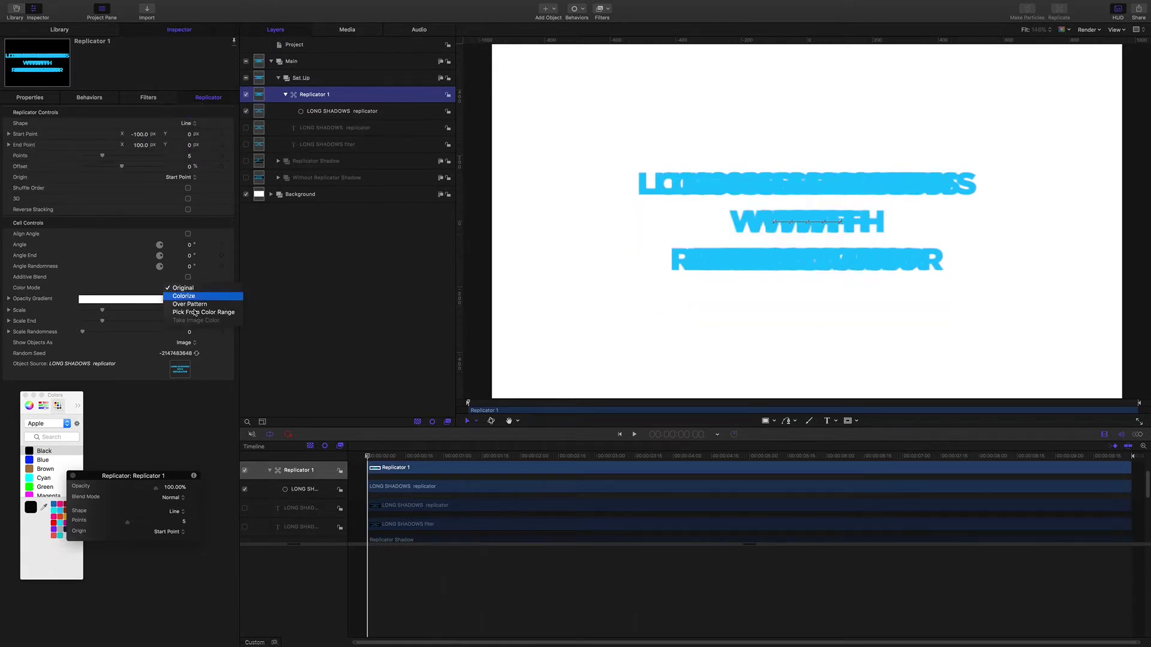
{"action": "left_click", "coordinate": [190, 296]}
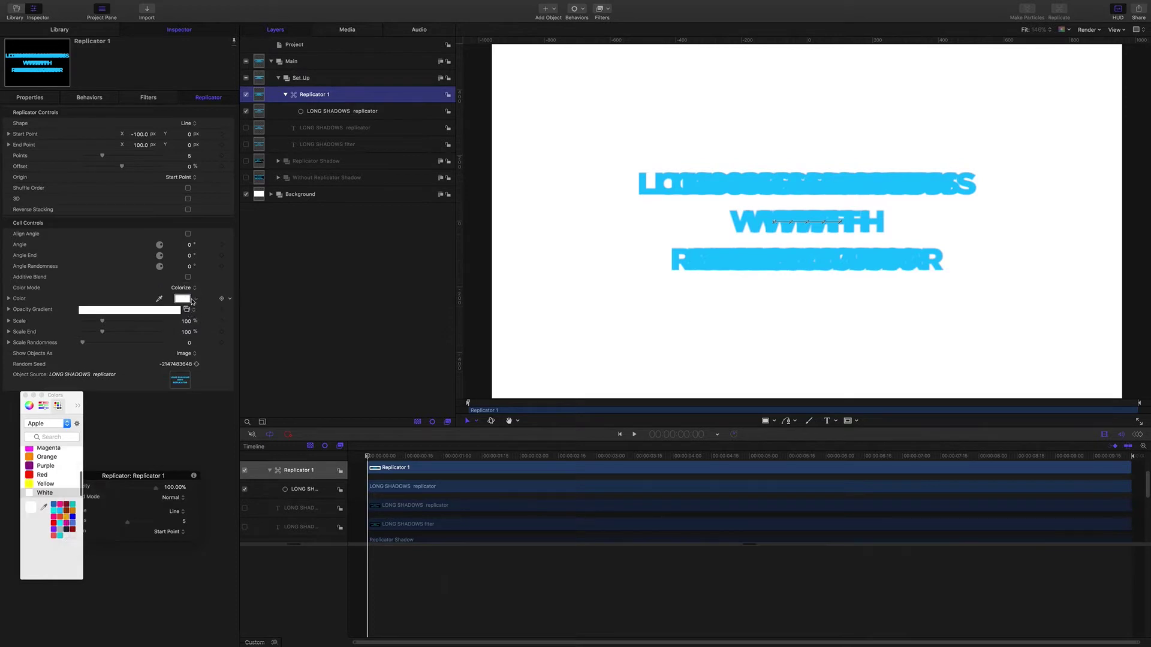
{"action": "left_click_drag", "start_coordinate": [187, 299], "coordinate": [262, 399]}
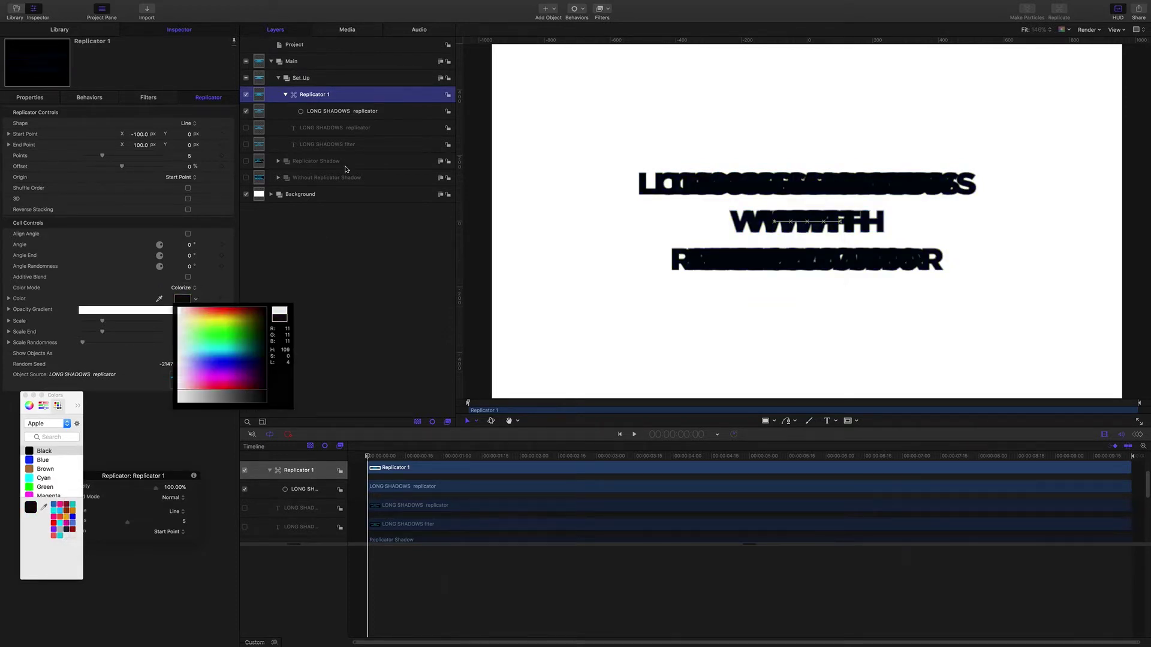
Step: Re-enable the second title layer and move it above Replicator 1
{"action": "left_click", "coordinate": [314, 128]}
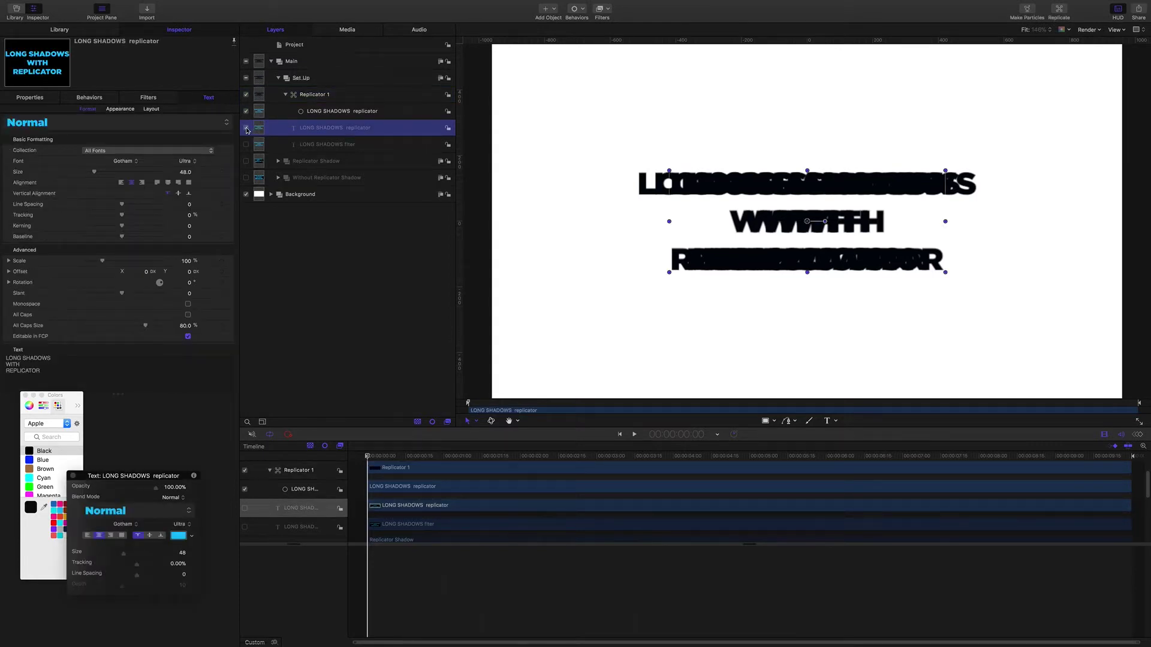
{"action": "left_click", "coordinate": [246, 128]}
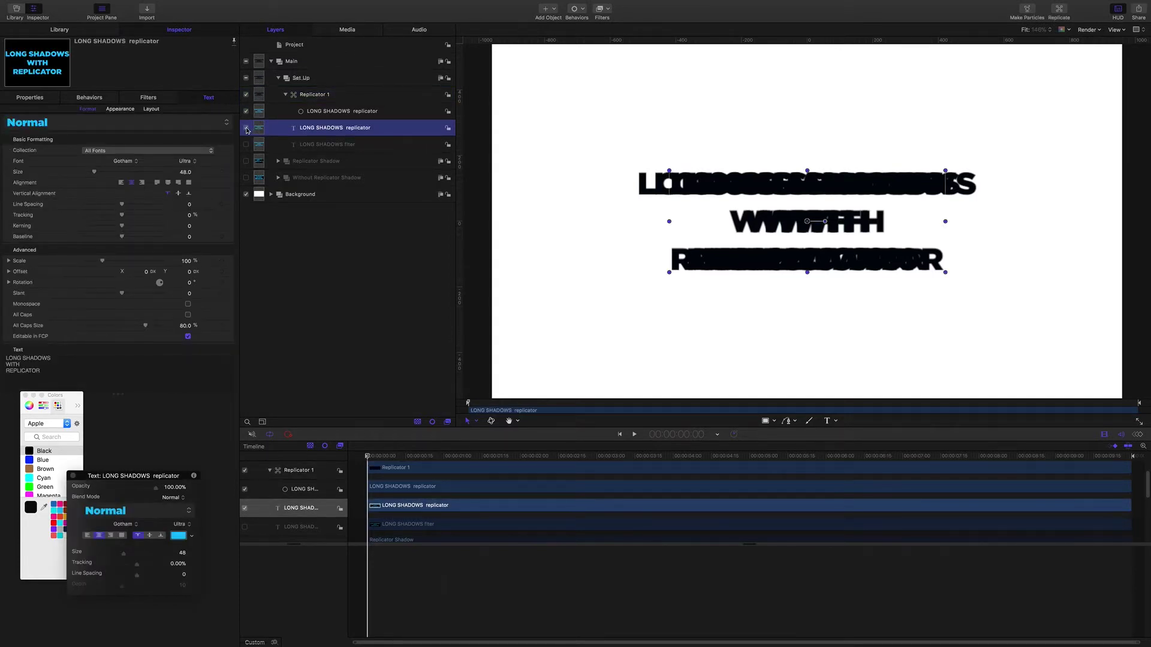
{"action": "key", "text": "super+shift+bracketright"}
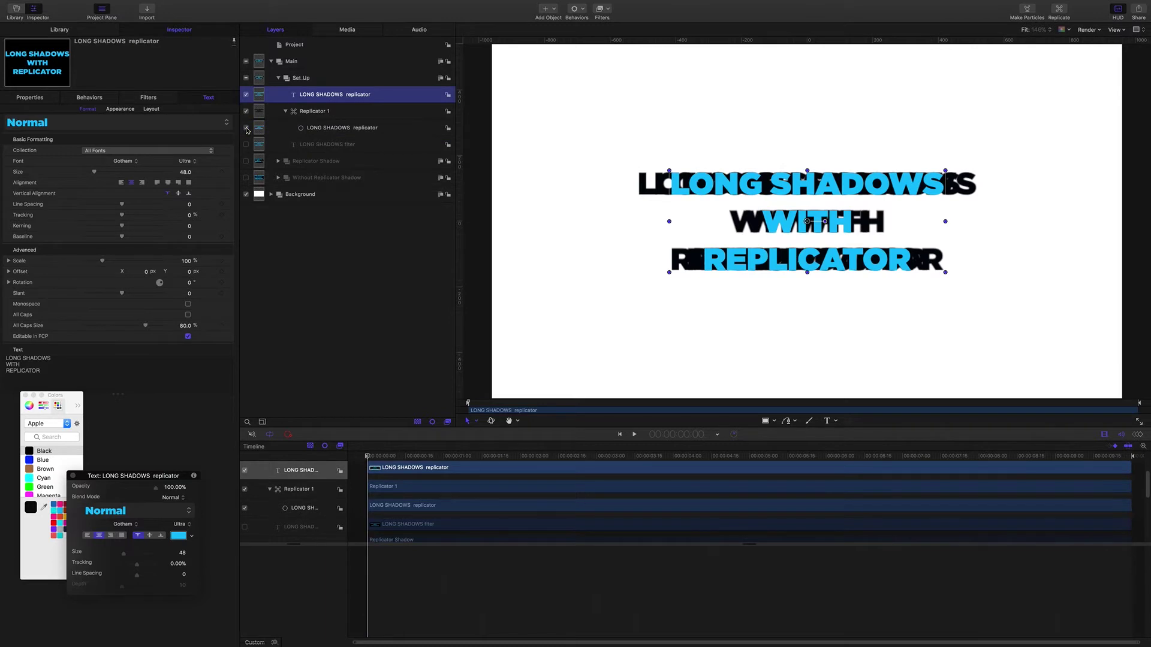
Step: Shift Replicator 1 95 px right and raise its points to 300
{"action": "left_click", "coordinate": [312, 112]}
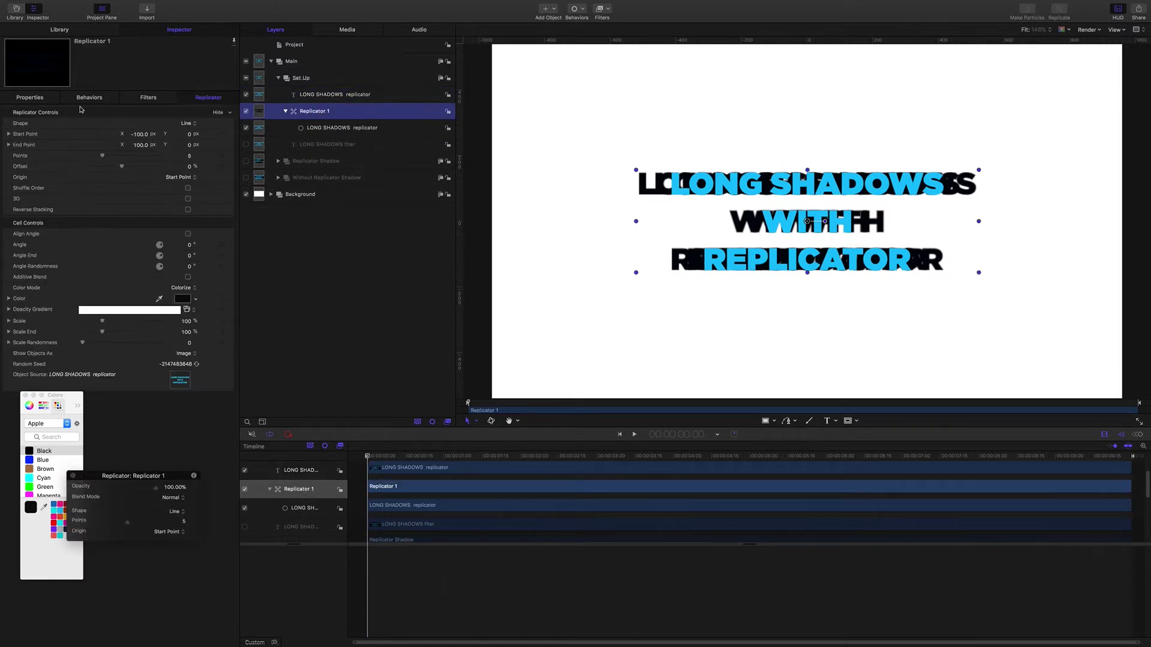
{"action": "left_click", "coordinate": [30, 97]}
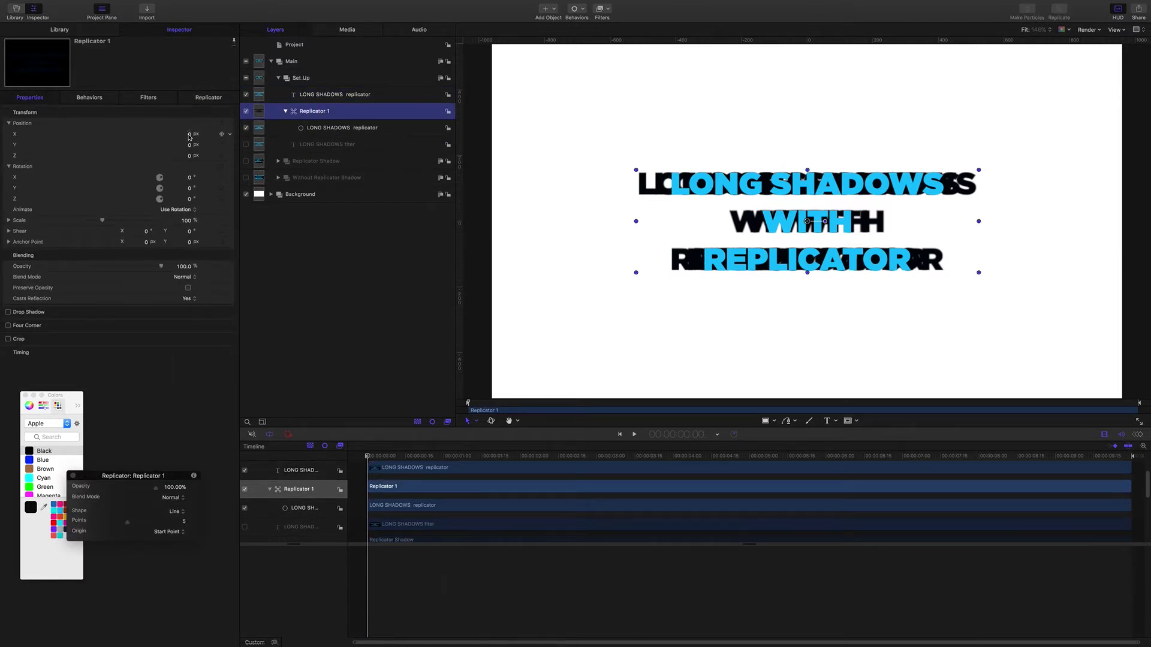
{"action": "left_click_drag", "start_coordinate": [188, 137], "coordinate": [219, 137]}
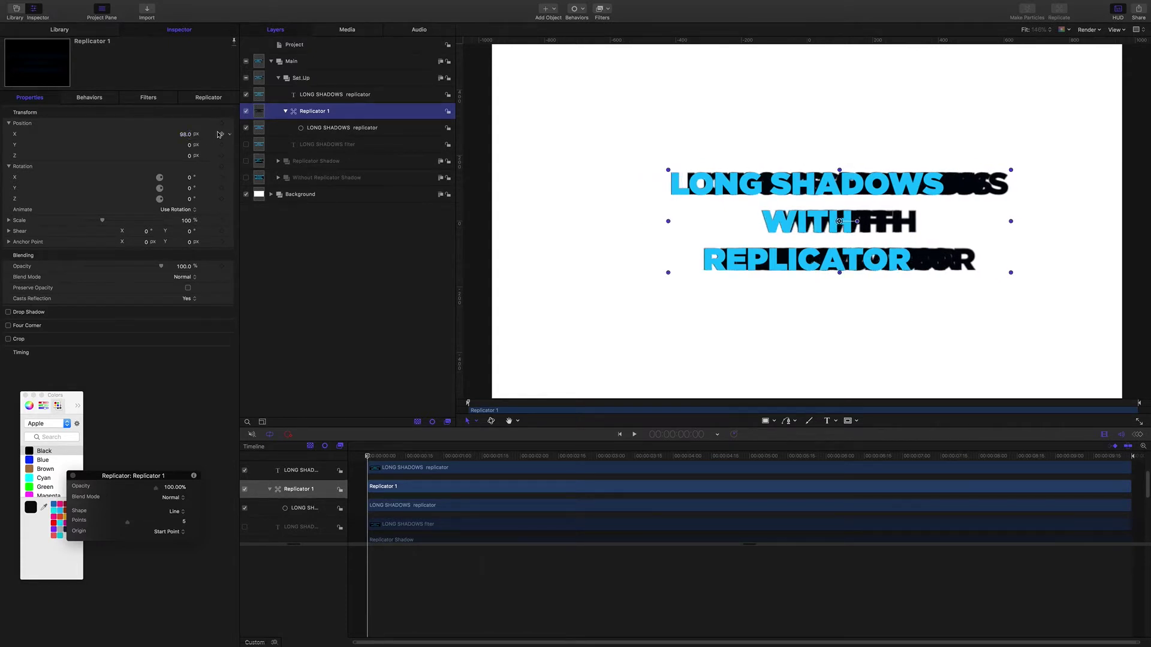
{"action": "left_click", "coordinate": [210, 98]}
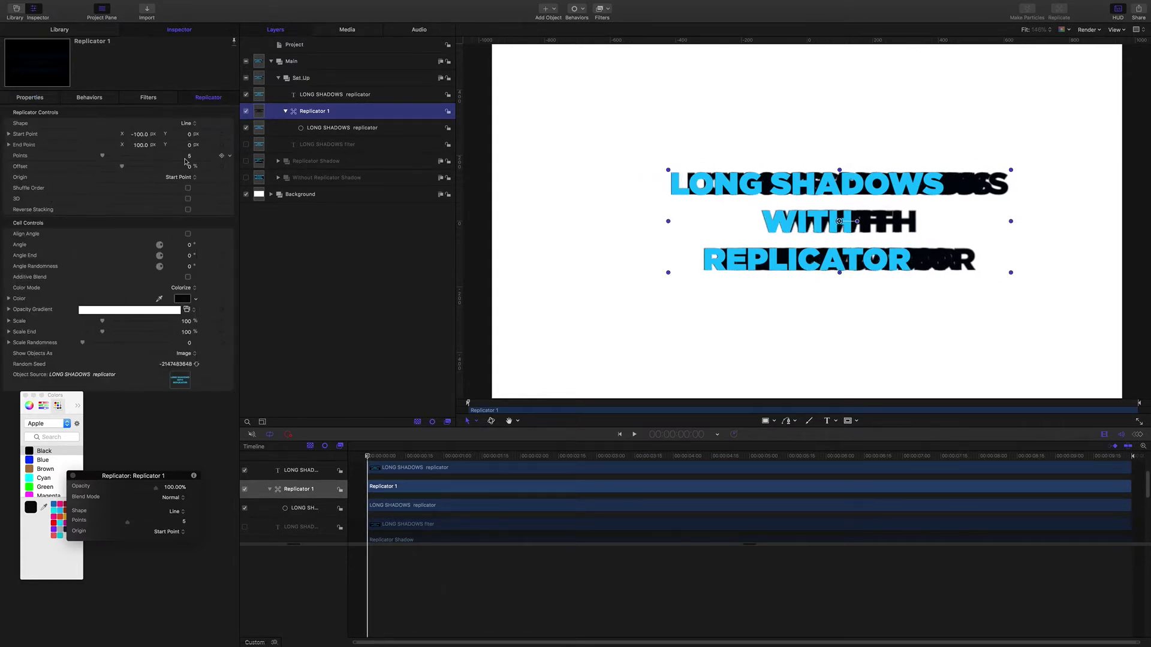
{"action": "left_click", "coordinate": [189, 157]}
{"action": "type", "text": "300"}
{"action": "key", "text": "Return"}
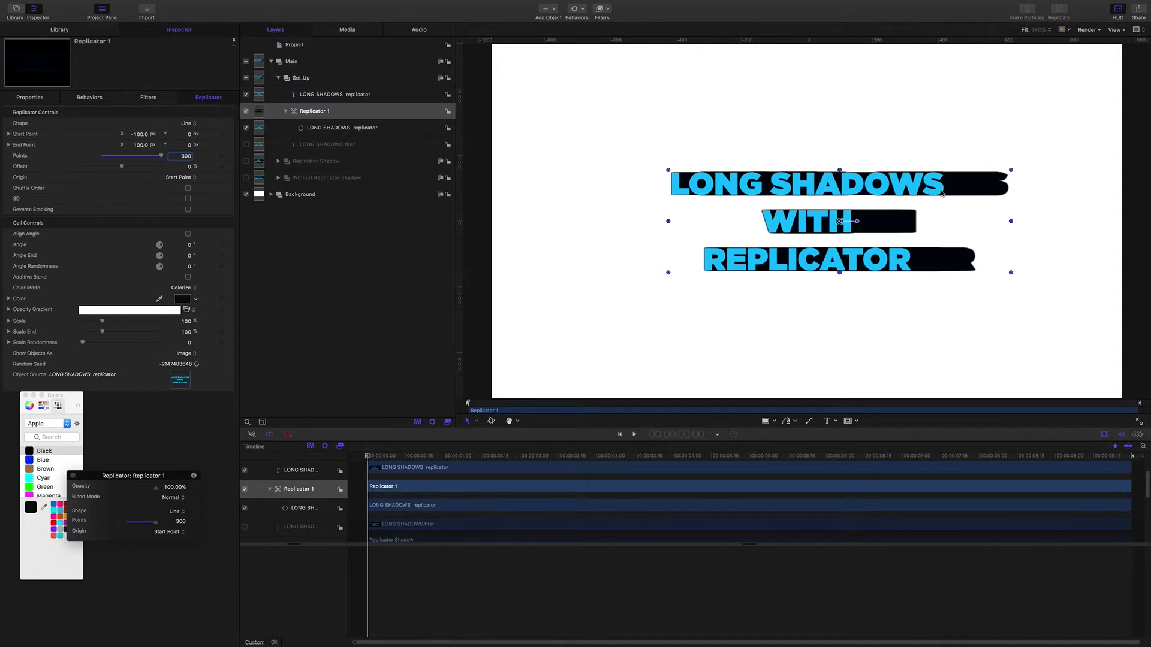
Step: Drag the replicator end point down-right to about 87, -136, forming a diagonal shadow
{"action": "right_click", "coordinate": [971, 185]}
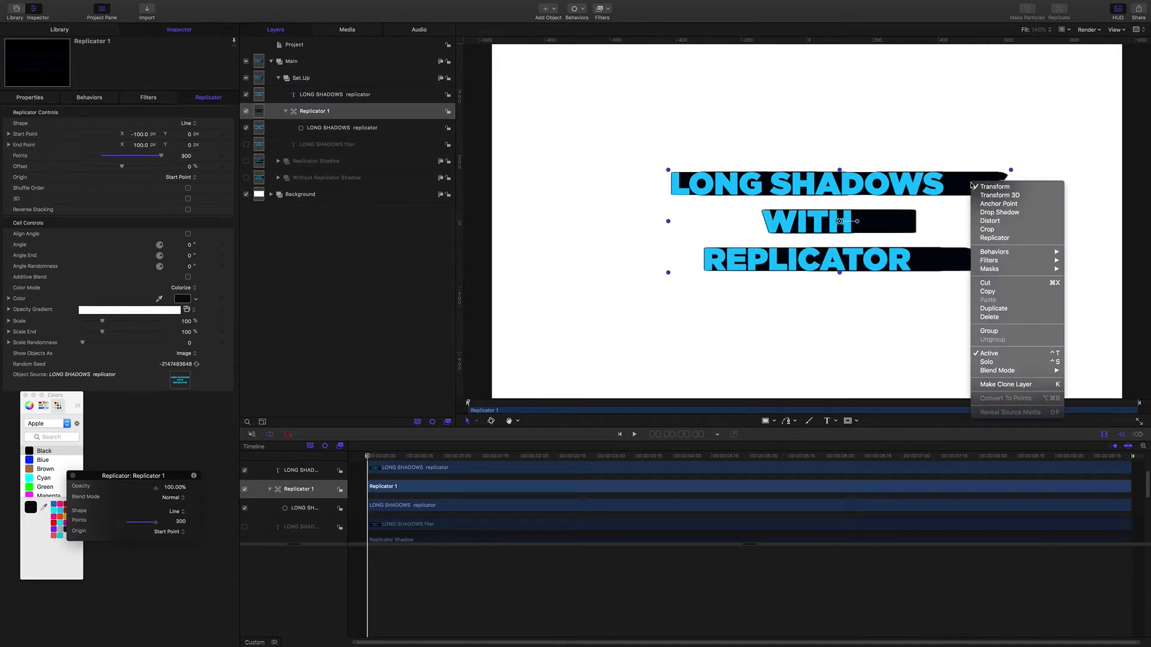
{"action": "left_click", "coordinate": [981, 240]}
{"action": "left_click_drag", "start_coordinate": [874, 222], "coordinate": [867, 265]}
{"action": "left_click", "coordinate": [390, 268]}
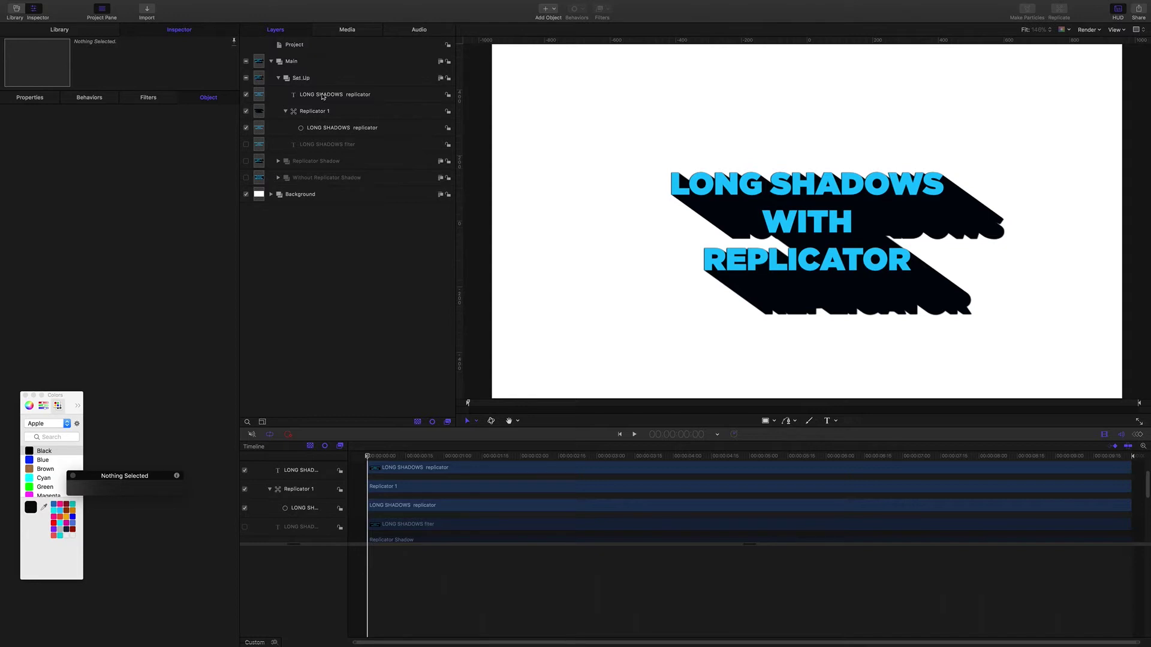
Step: Keyframe the title's X position so it shifts 313 px right by 00:00:01:10
{"action": "left_click", "coordinate": [323, 95]}
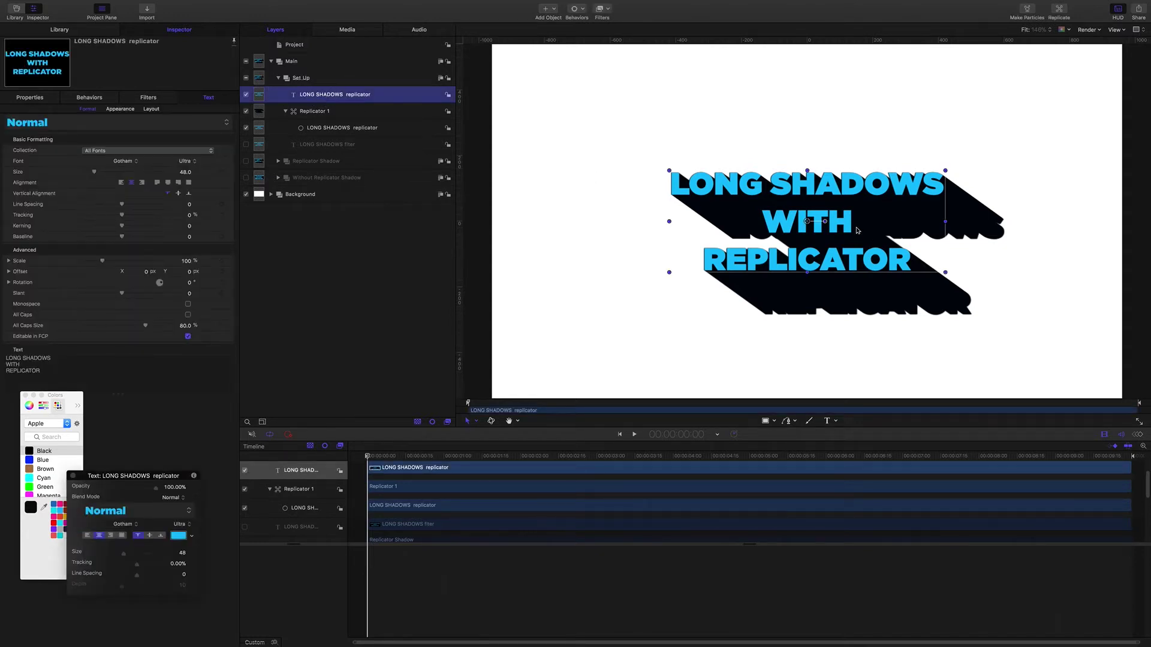
{"action": "mouse_move", "coordinate": [833, 223]}
{"action": "left_mouse_down"}
{"action": "mouse_move", "coordinate": [796, 187]}
{"action": "mouse_move", "coordinate": [732, 174]}
{"action": "mouse_move", "coordinate": [783, 270]}
{"action": "mouse_move", "coordinate": [839, 216]}
{"action": "mouse_move", "coordinate": [824, 221]}
{"action": "left_mouse_up"}
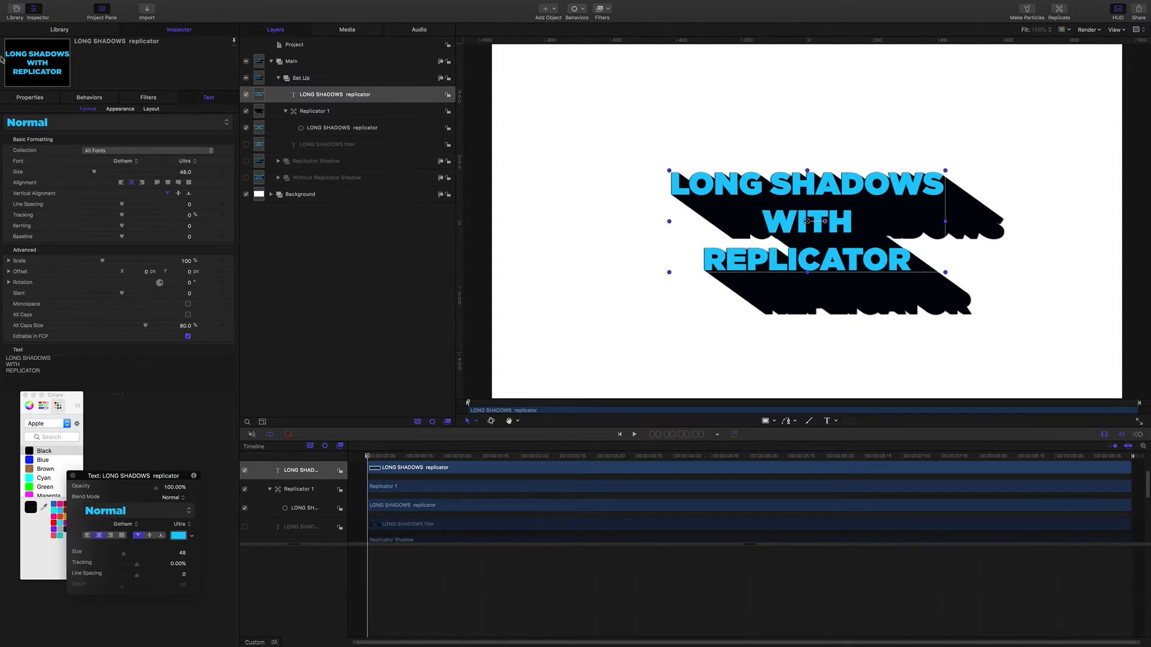
{"action": "left_click", "coordinate": [30, 100]}
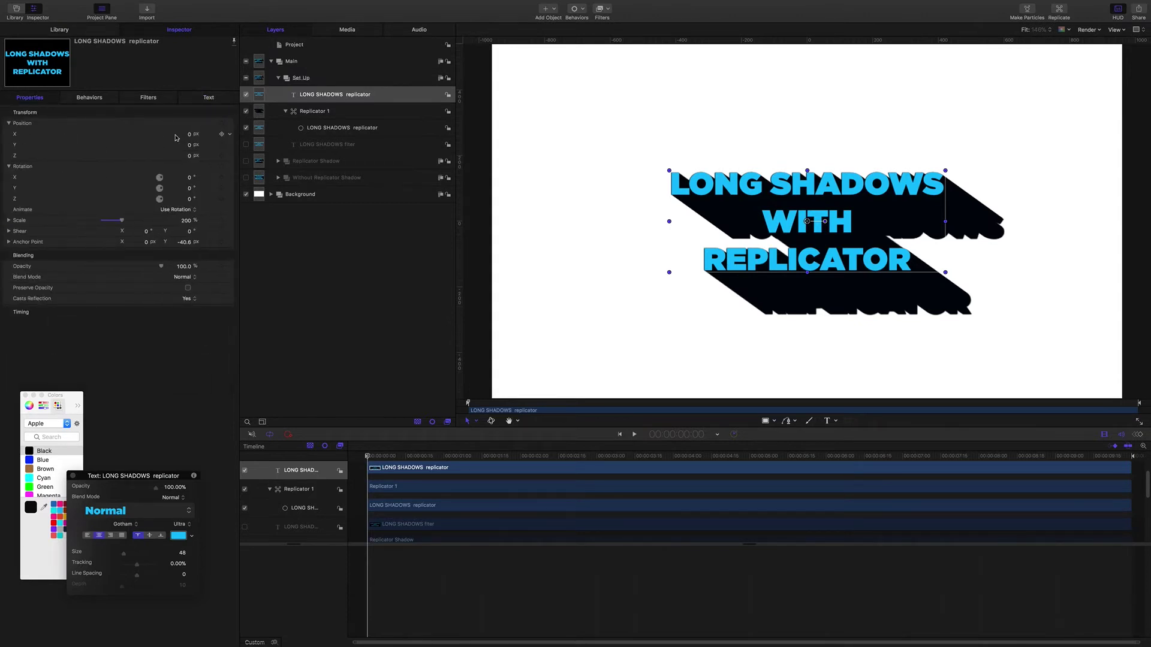
{"action": "left_click", "coordinate": [189, 134]}
{"action": "left_click", "coordinate": [222, 135]}
{"action": "left_click_drag", "start_coordinate": [367, 457], "coordinate": [468, 468]}
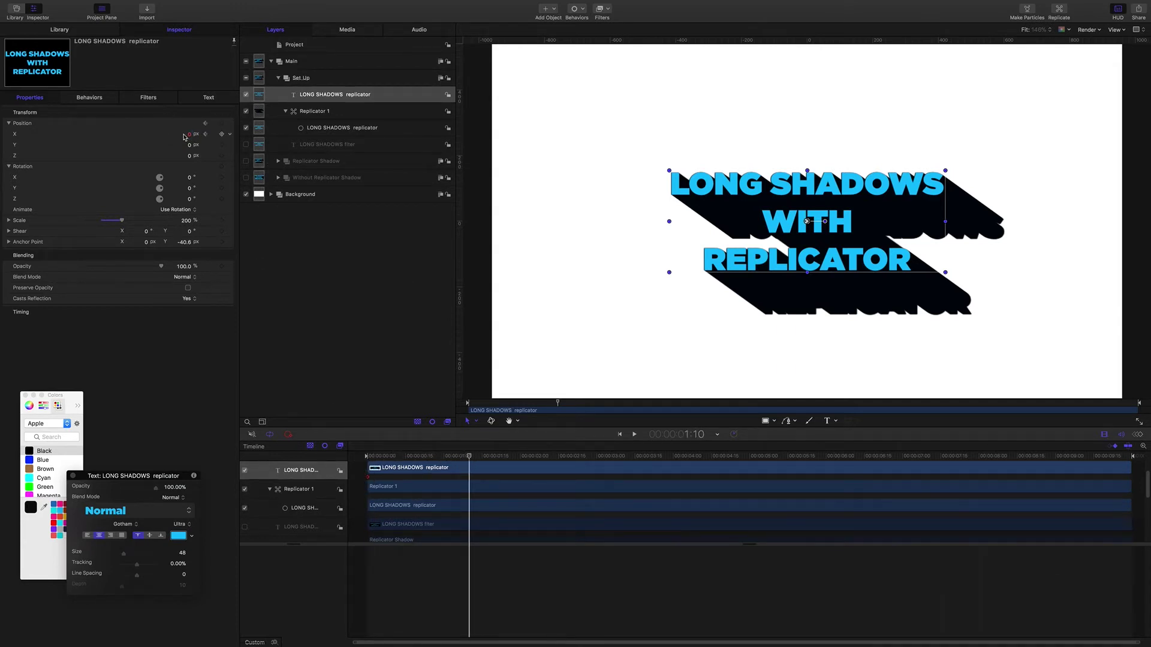
{"action": "left_click_drag", "start_coordinate": [190, 135], "coordinate": [276, 292]}
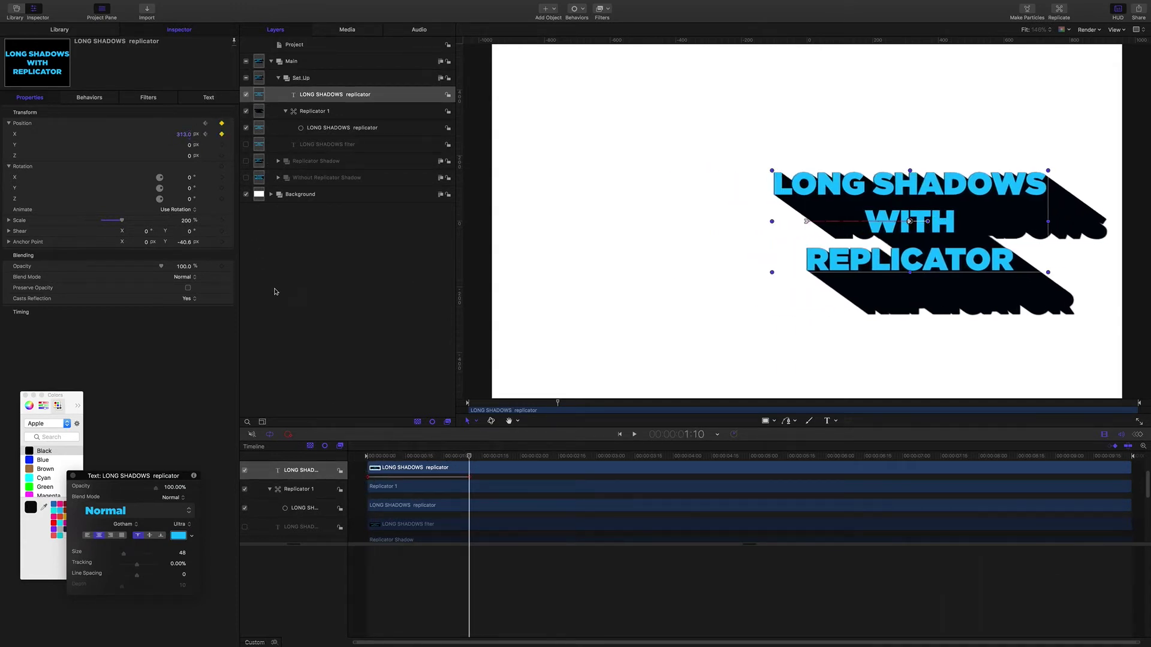
Step: Deselect the title, play the animation from the start, then rewind to frame one
{"action": "key", "text": "Home"}
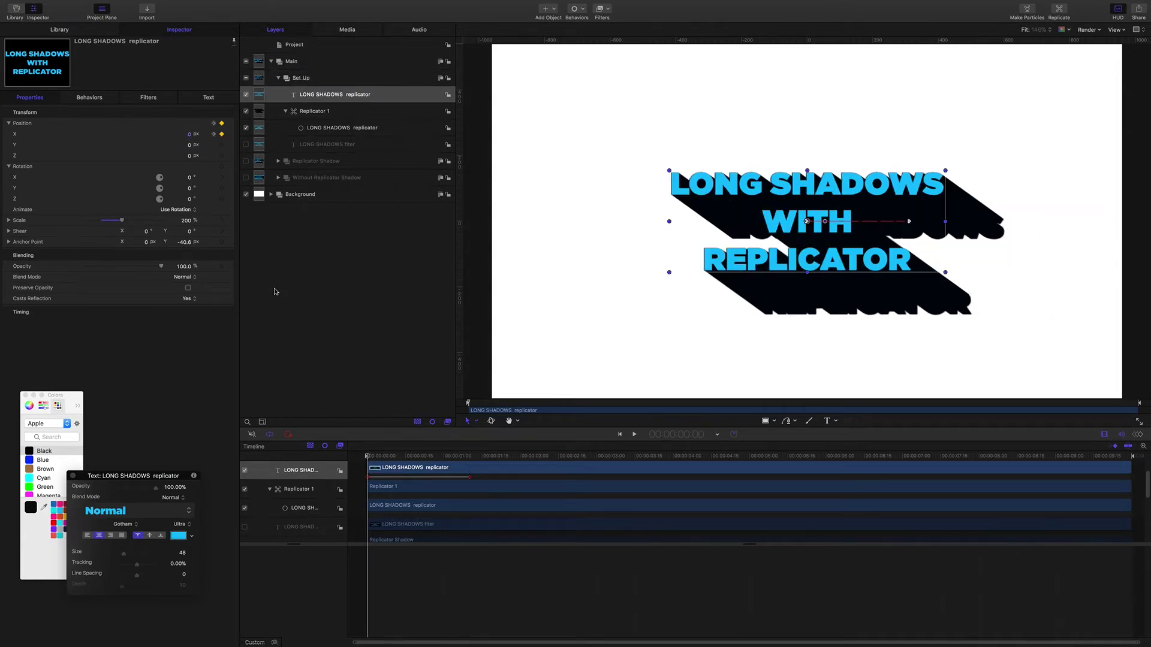
{"action": "left_click", "coordinate": [356, 315]}
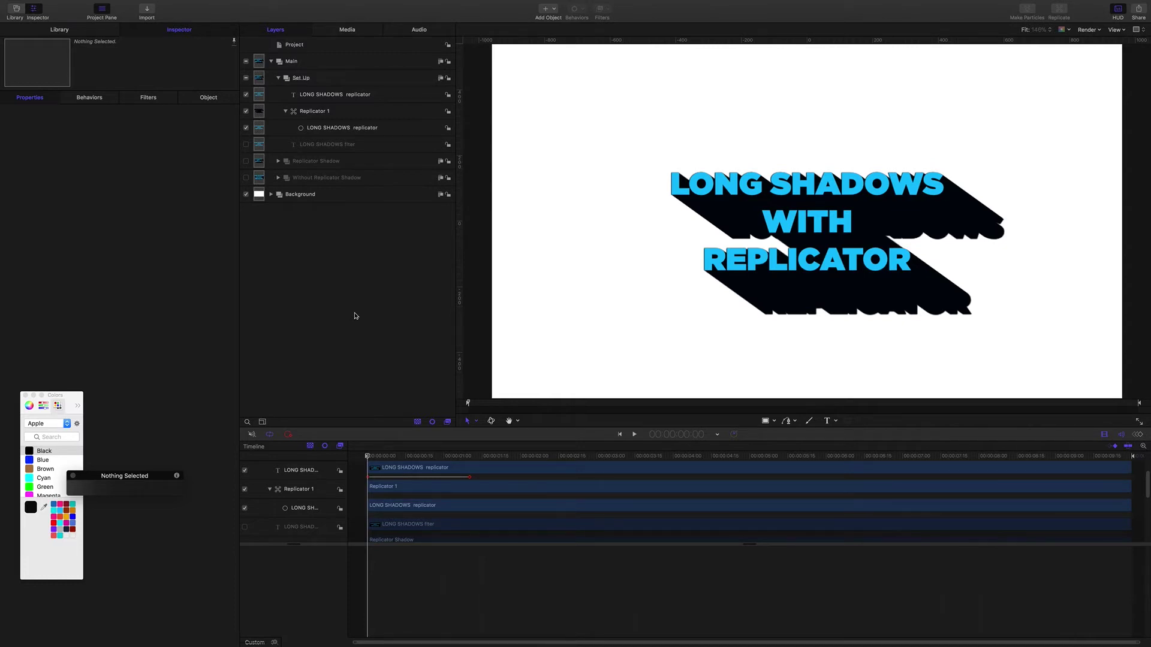
{"action": "key", "text": "space"}
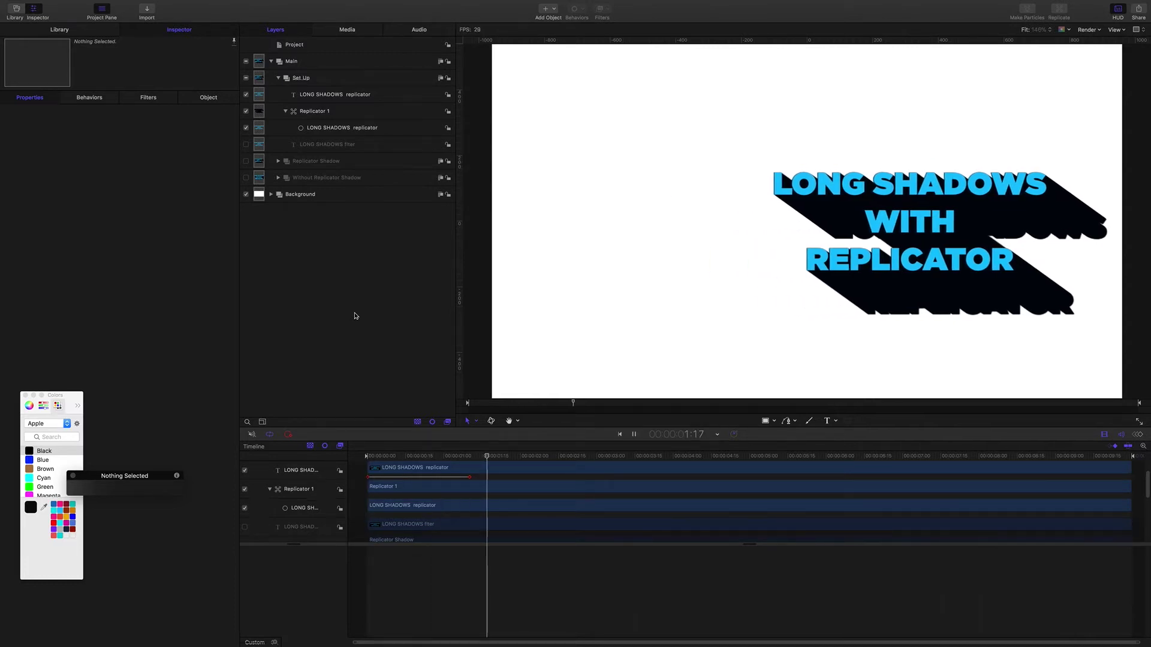
{"action": "key", "text": "Home"}
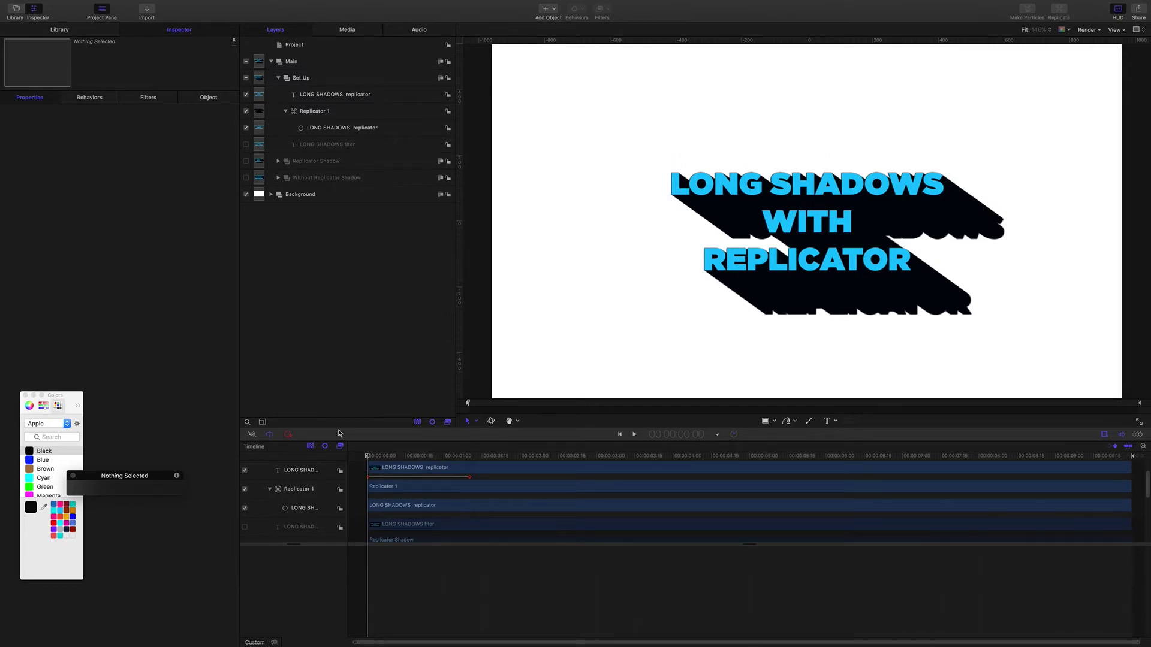
Step: Hide the replicator layers, then show and select the LONG SHADOWS filter text layer in Filters > Stylize
{"action": "key", "text": "z"}
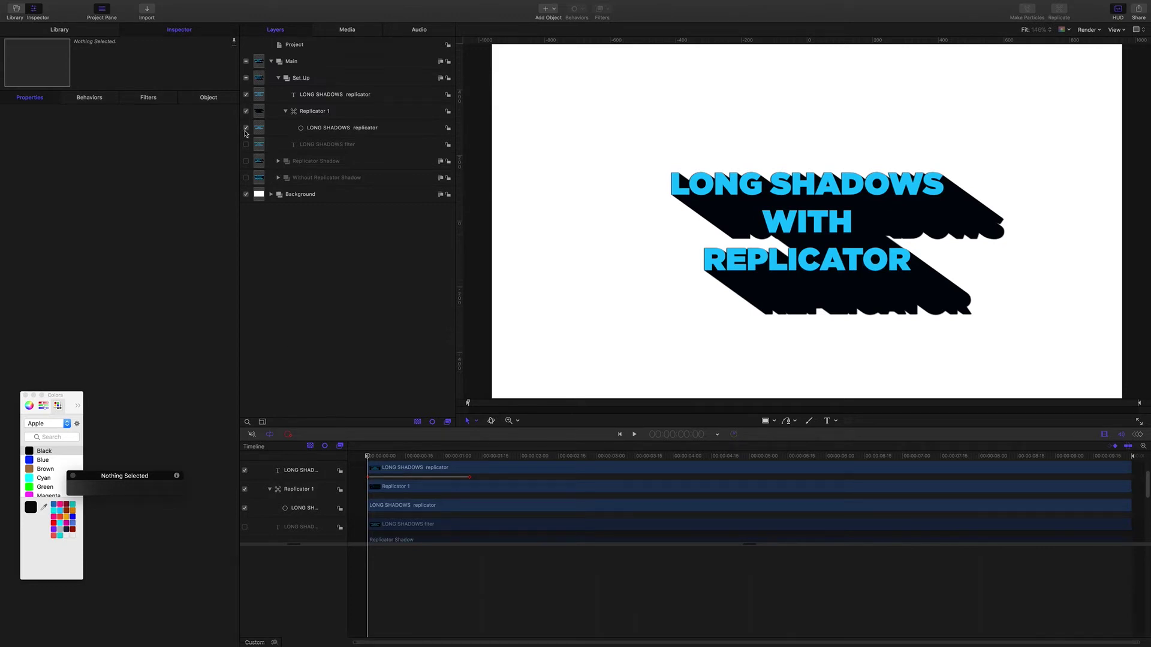
{"action": "left_click", "coordinate": [246, 94]}
{"action": "left_click", "coordinate": [246, 111]}
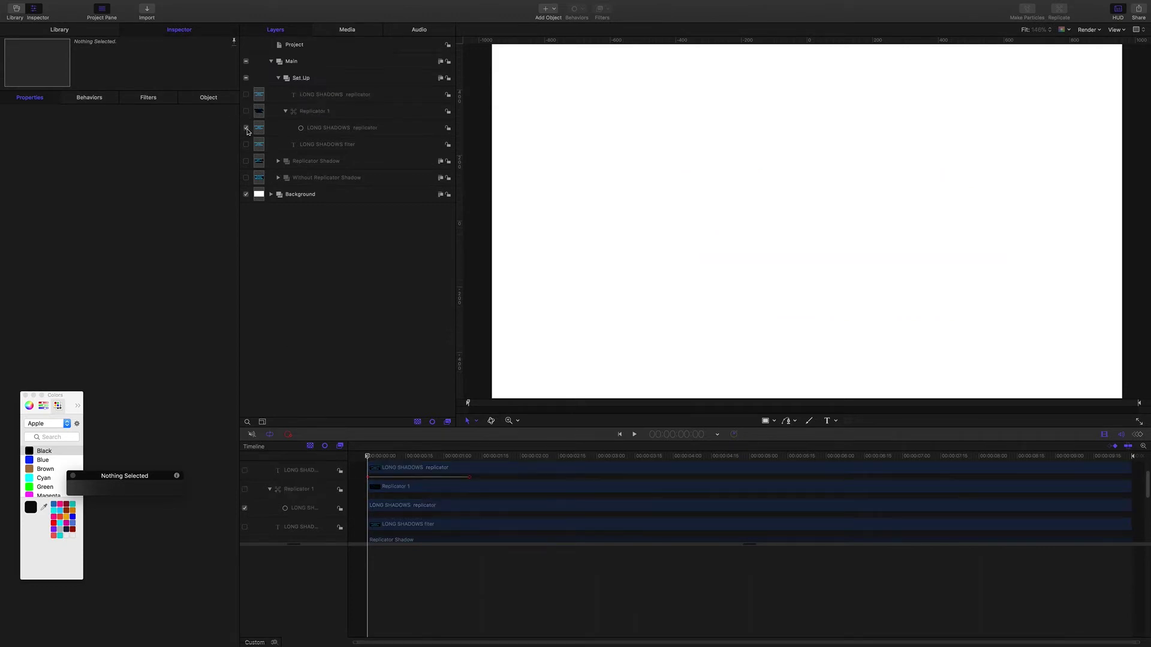
{"action": "left_click", "coordinate": [246, 128]}
{"action": "left_click", "coordinate": [246, 145]}
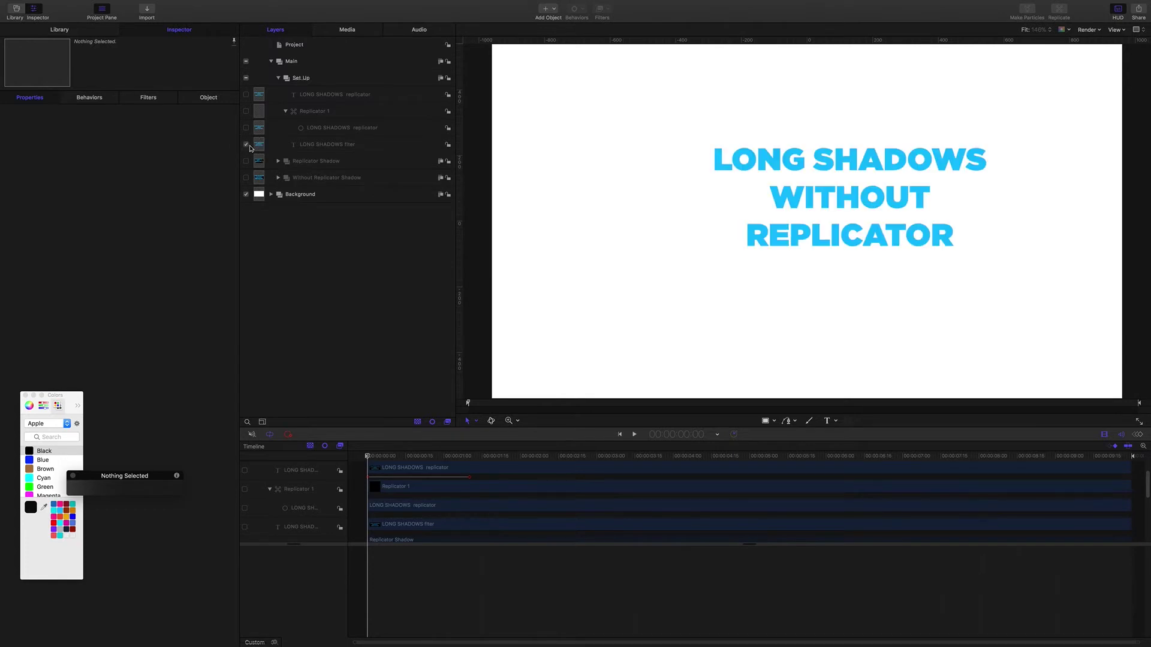
{"action": "left_click", "coordinate": [339, 145]}
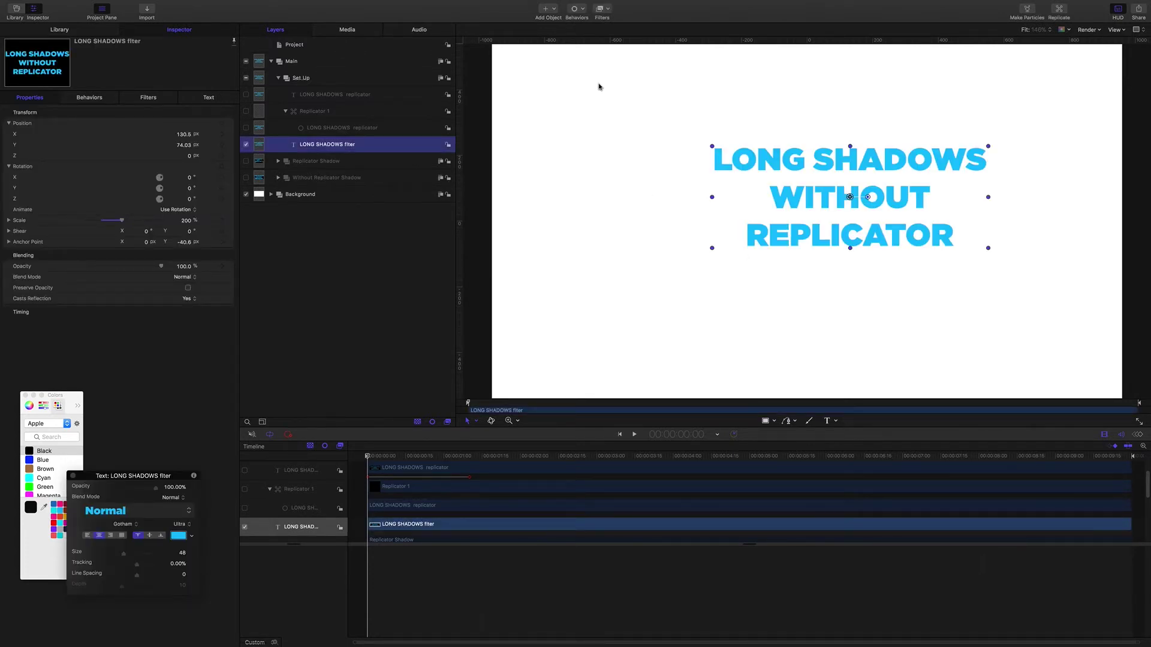
{"action": "left_click", "coordinate": [609, 13]}
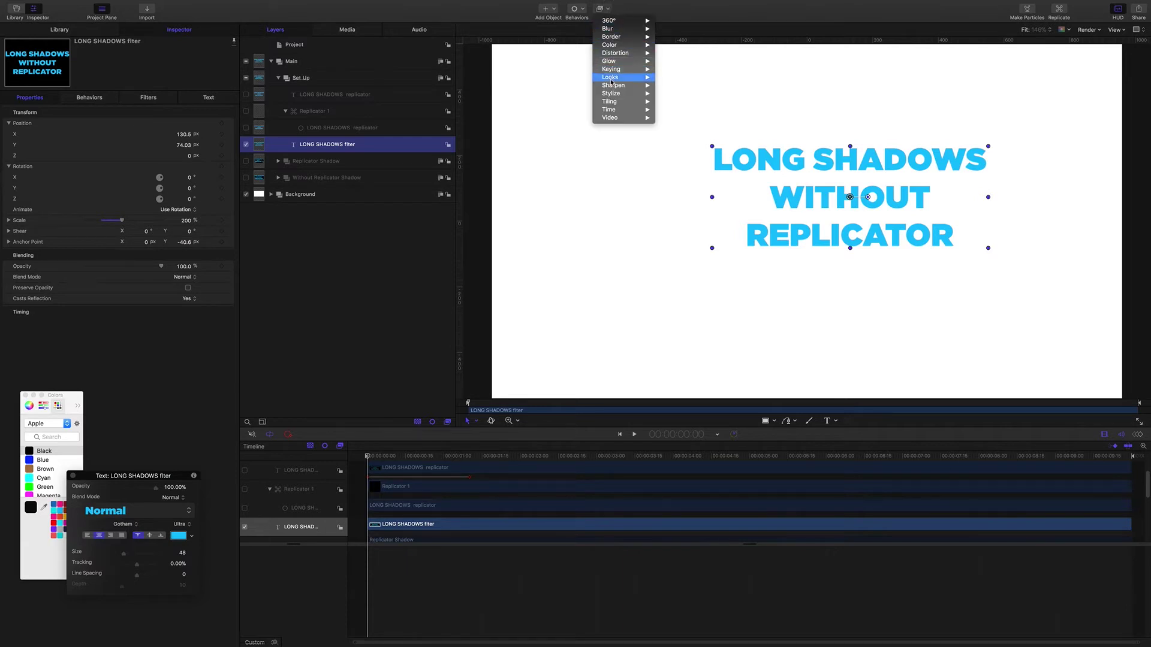
{"action": "mouse_move", "coordinate": [611, 94]}
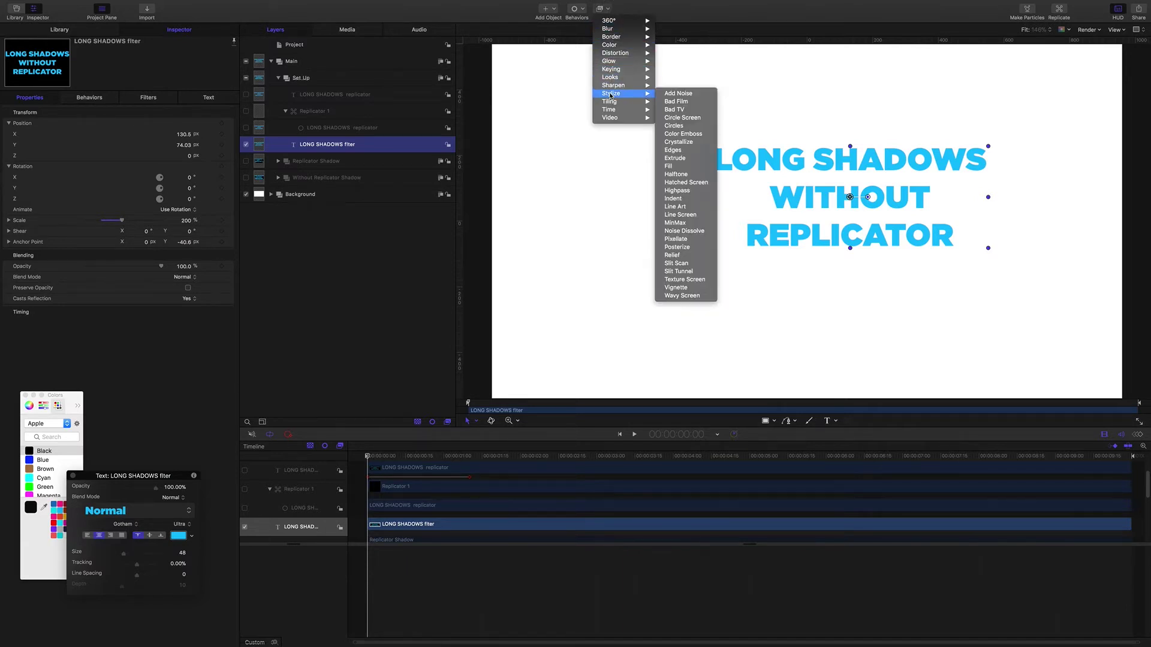
Step: Apply Extrude to the title and drag it to about 321° angle, 257 distance
{"action": "left_click", "coordinate": [675, 158]}
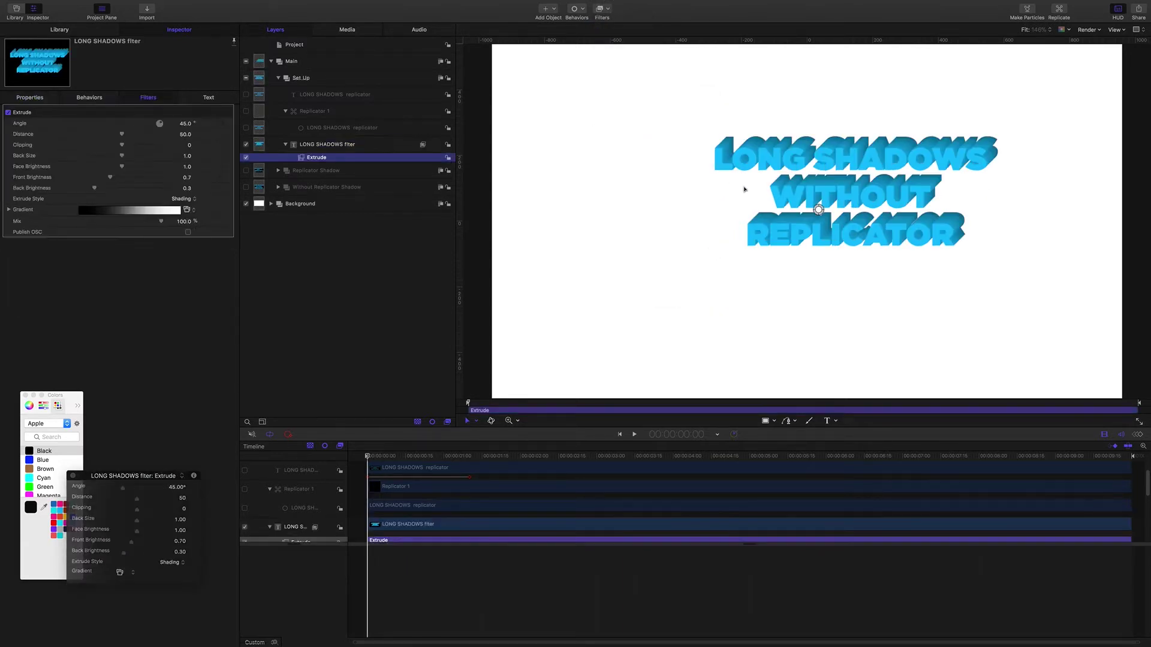
{"action": "left_click_drag", "start_coordinate": [818, 209], "coordinate": [865, 262]}
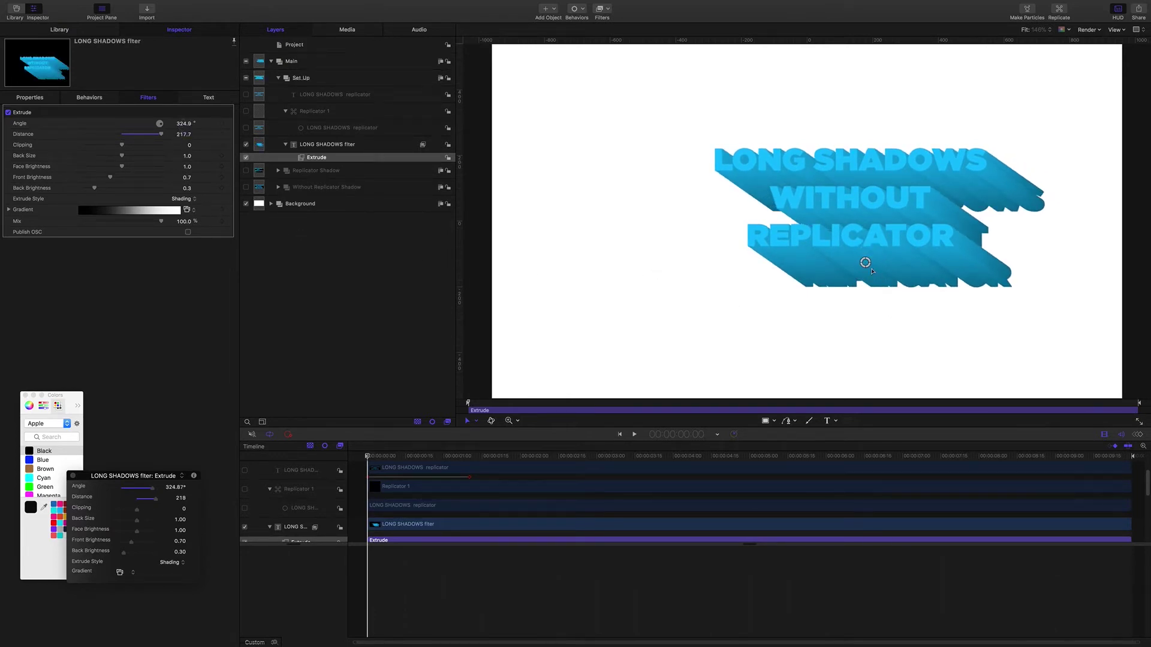
{"action": "left_click_drag", "start_coordinate": [865, 263], "coordinate": [872, 274]}
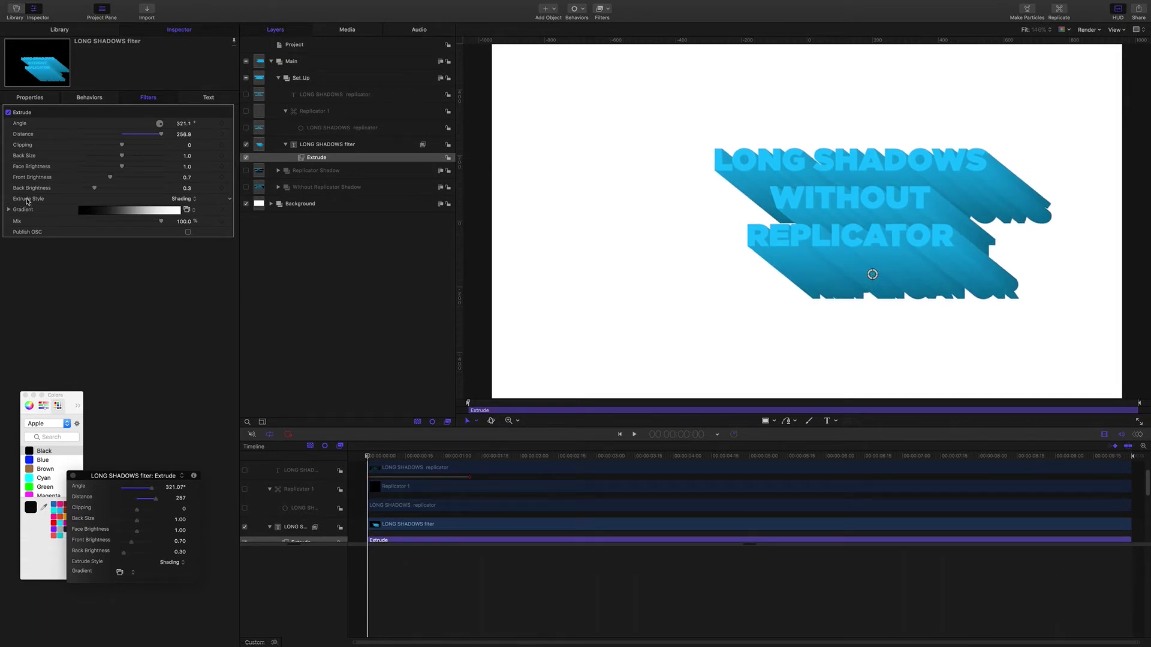
Step: Set Extrude Style to Gradient and make the gradient's end colour stop black
{"action": "left_click", "coordinate": [183, 199]}
{"action": "left_click", "coordinate": [183, 207]}
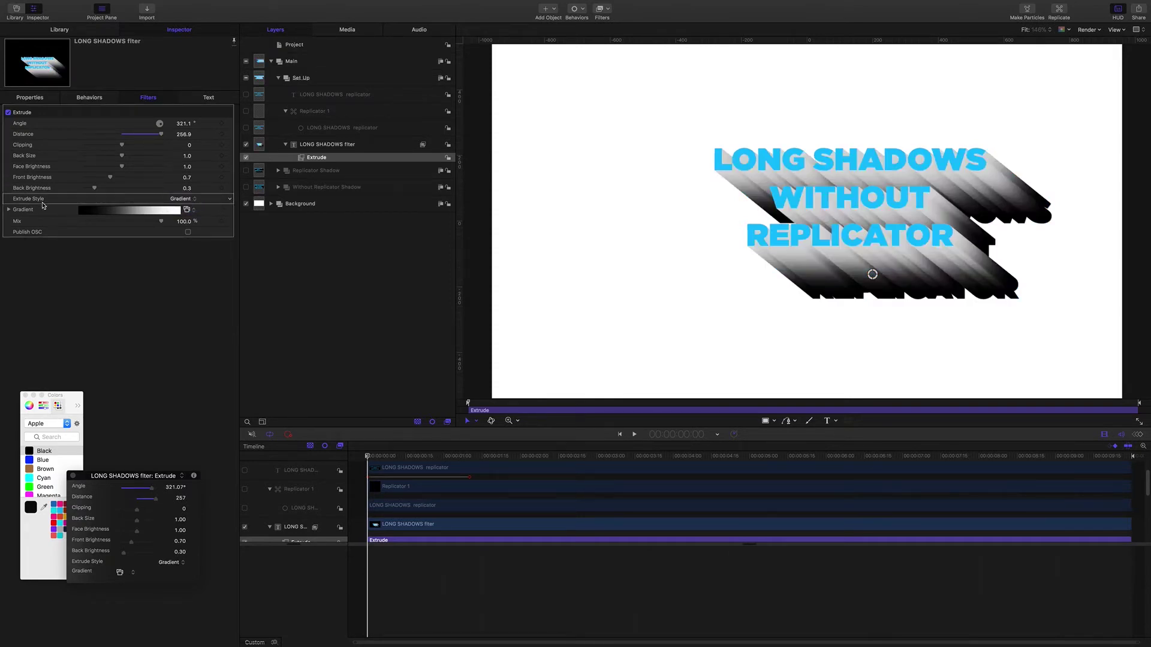
{"action": "left_click", "coordinate": [9, 209]}
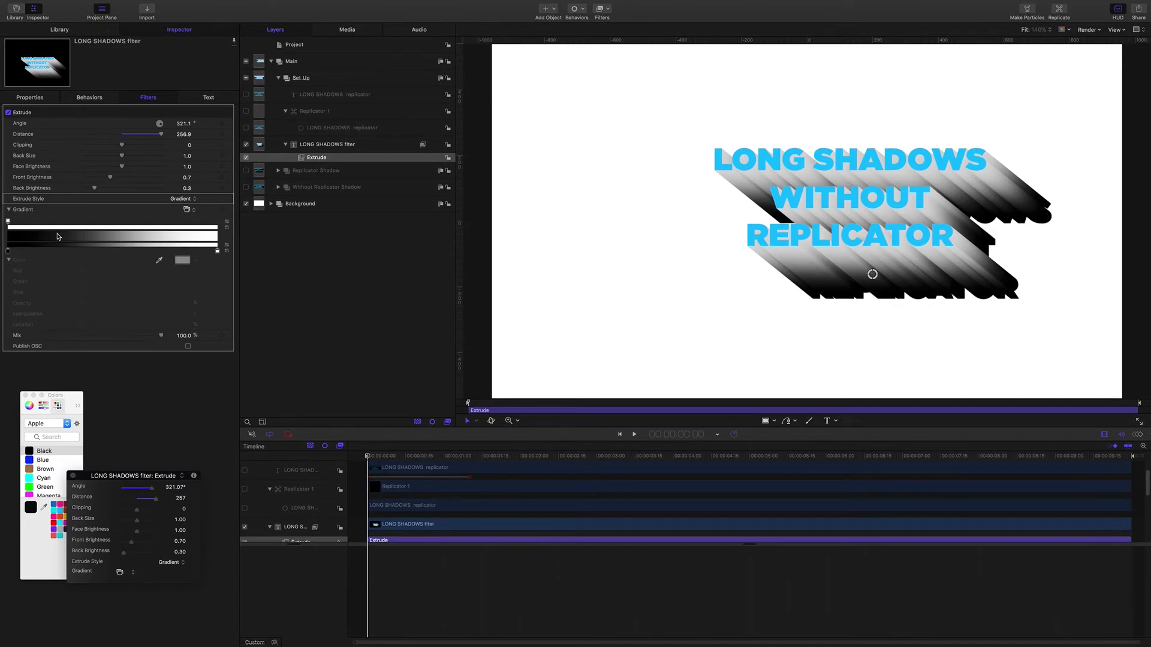
{"action": "left_click", "coordinate": [217, 251]}
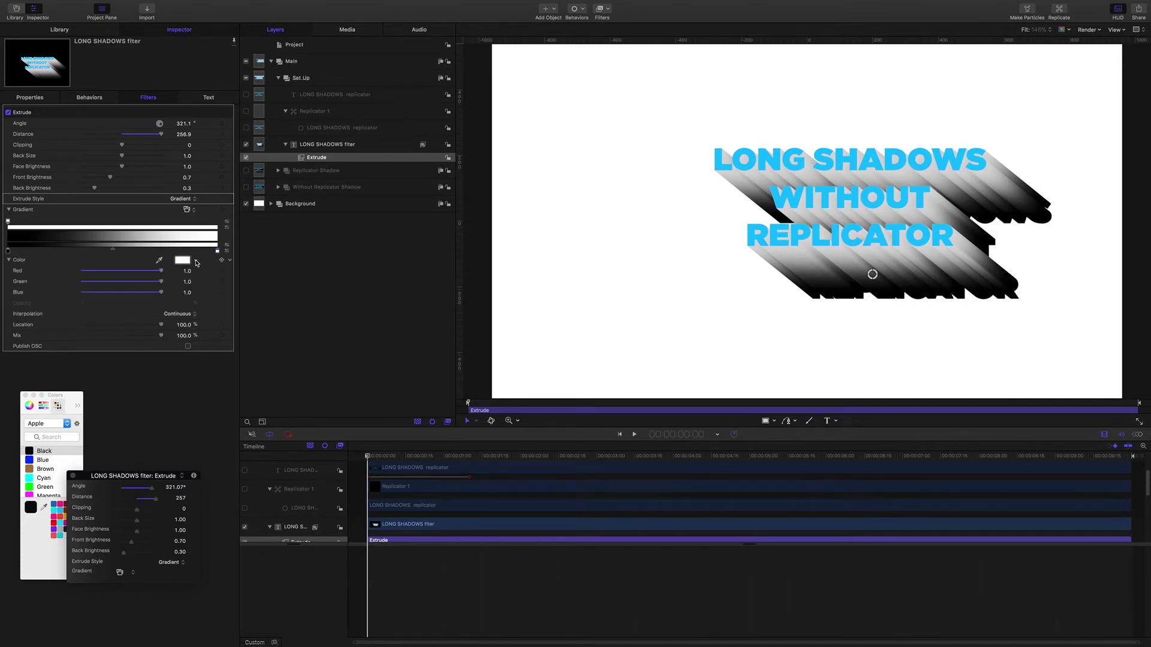
{"action": "left_click_drag", "start_coordinate": [197, 262], "coordinate": [262, 351]}
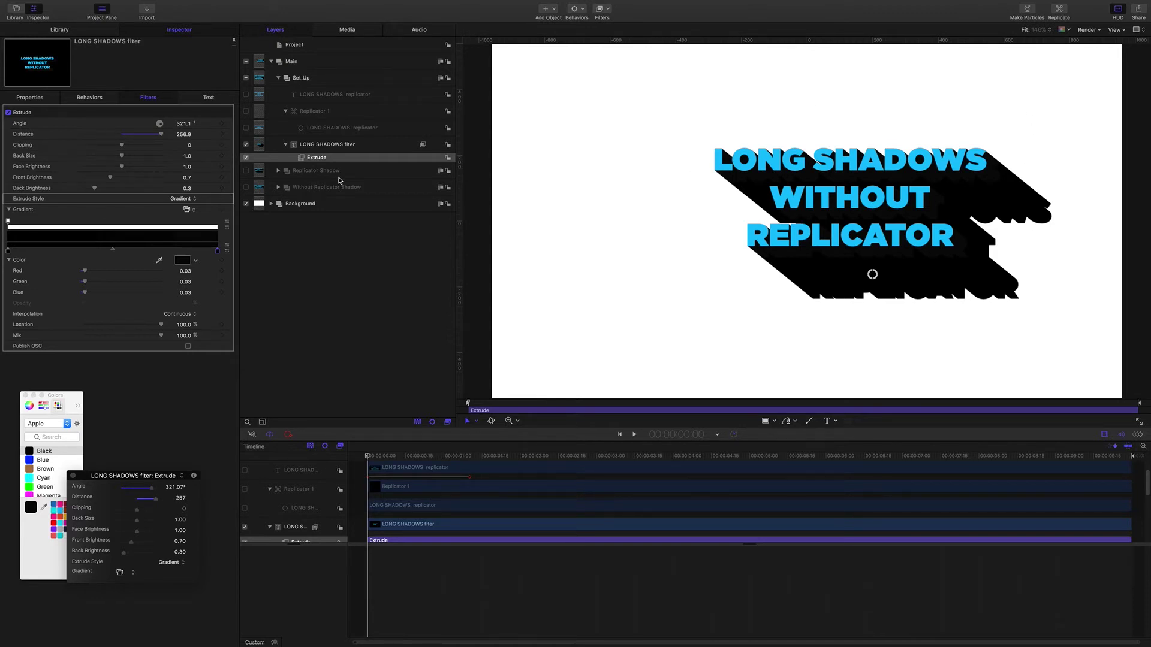
Step: Nudge the title on canvas, then return to the LONG SHADOWS layer's Extrude parameters
{"action": "left_click", "coordinate": [845, 171]}
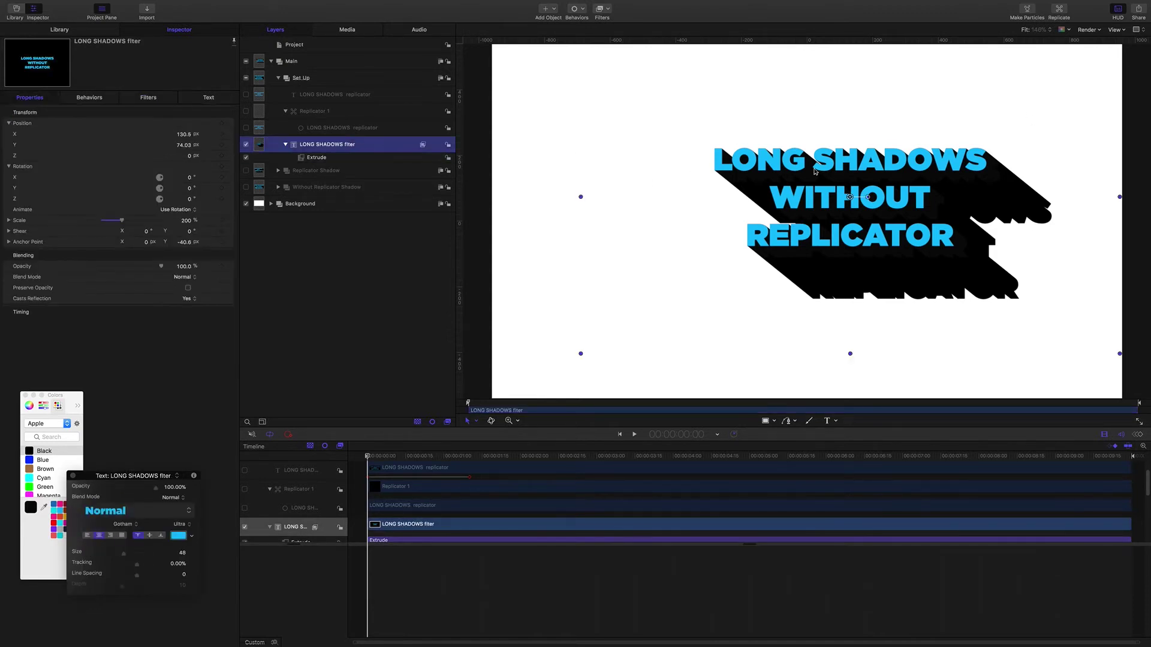
{"action": "mouse_move", "coordinate": [845, 171]}
{"action": "left_mouse_down"}
{"action": "mouse_move", "coordinate": [760, 129]}
{"action": "mouse_move", "coordinate": [750, 150]}
{"action": "mouse_move", "coordinate": [862, 201]}
{"action": "mouse_move", "coordinate": [887, 171]}
{"action": "mouse_move", "coordinate": [869, 158]}
{"action": "mouse_move", "coordinate": [849, 169]}
{"action": "left_mouse_up"}
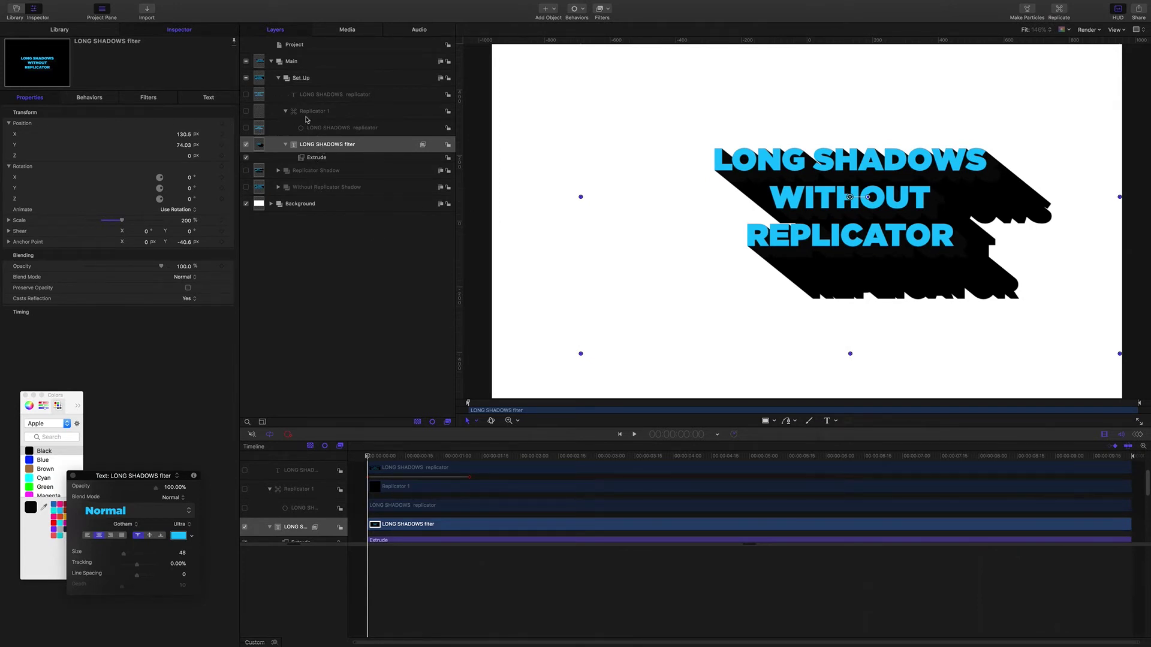
{"action": "left_click", "coordinate": [313, 115]}
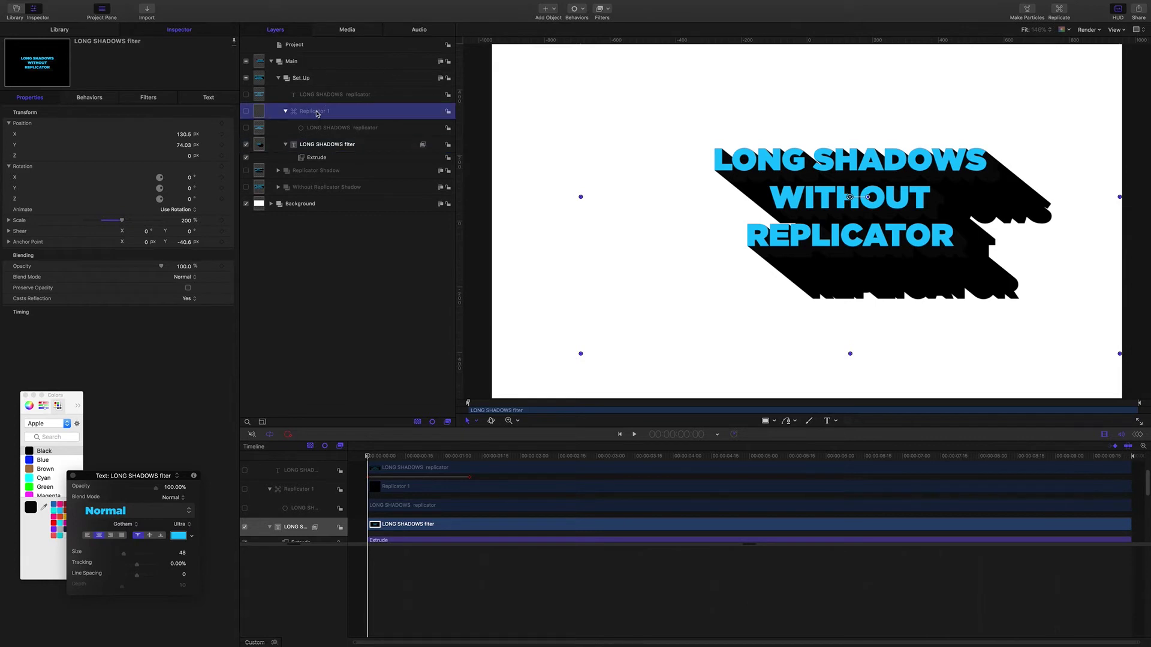
{"action": "left_click", "coordinate": [317, 145]}
{"action": "left_click", "coordinate": [317, 157]}
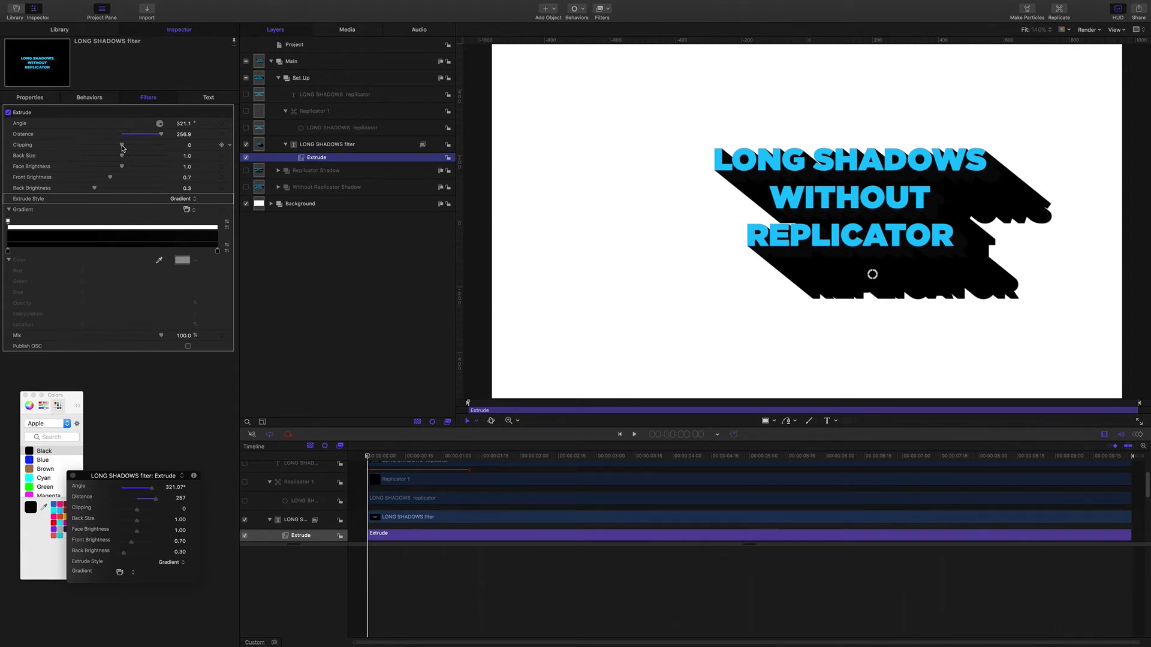
Step: Lower the Extrude clipping to -72 and bring up the Extrude Style choices
{"action": "left_click_drag", "start_coordinate": [122, 148], "coordinate": [121, 148]}
{"action": "left_click_drag", "start_coordinate": [122, 148], "coordinate": [93, 151]}
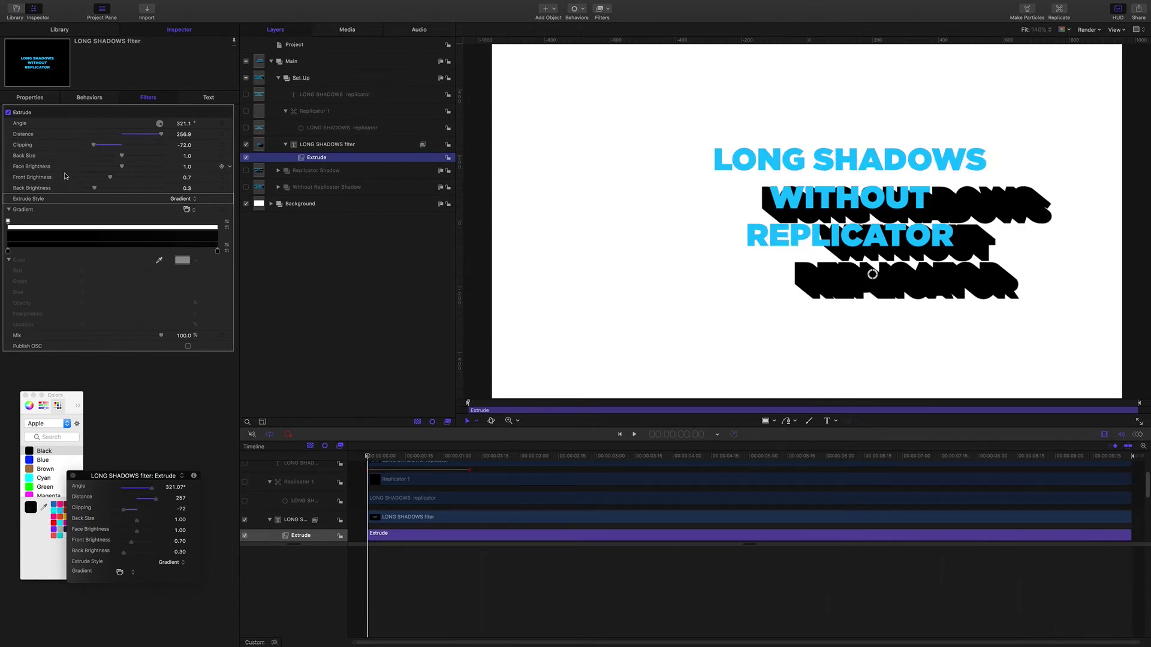
{"action": "left_click", "coordinate": [172, 200]}
Step: Switch Extrude Style to Shading, set back and front brightness to 0, clipping to -100
{"action": "left_click", "coordinate": [185, 192]}
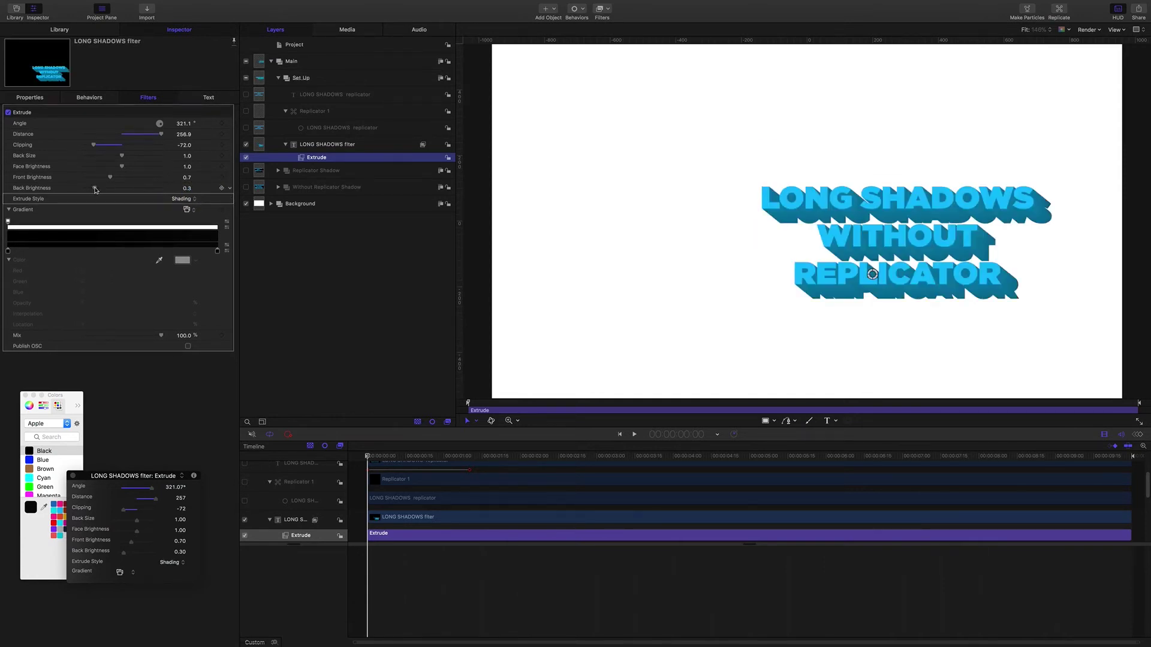
{"action": "left_click_drag", "start_coordinate": [94, 189], "coordinate": [73, 187]}
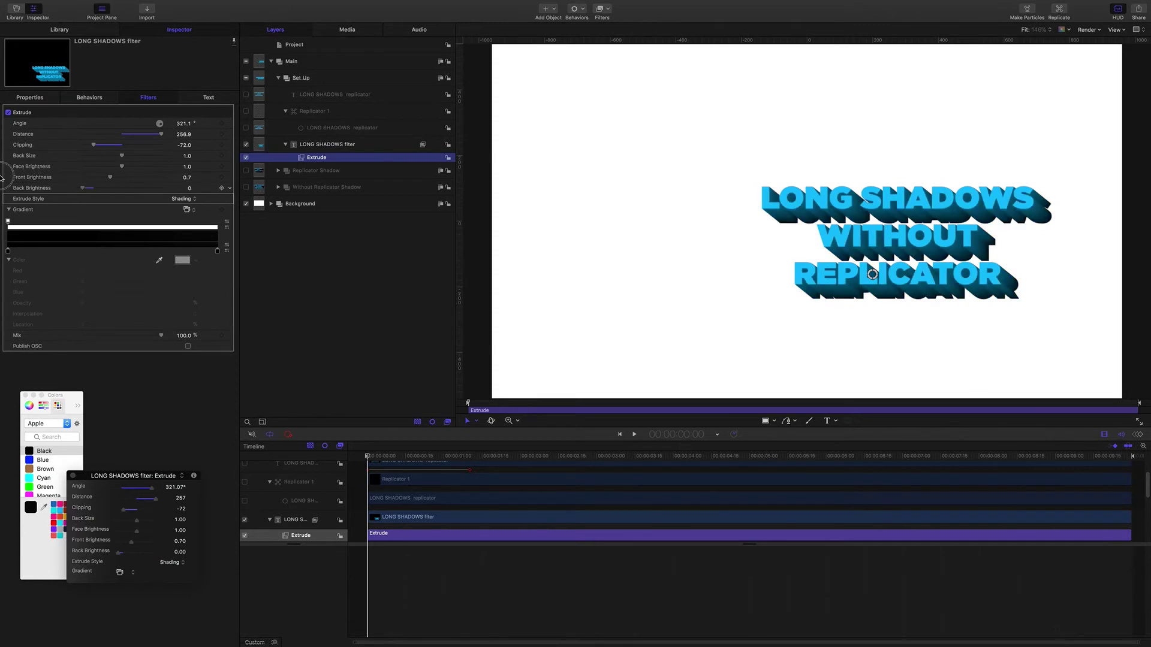
{"action": "left_click", "coordinate": [111, 179]}
{"action": "left_click_drag", "start_coordinate": [110, 178], "coordinate": [6, 175]}
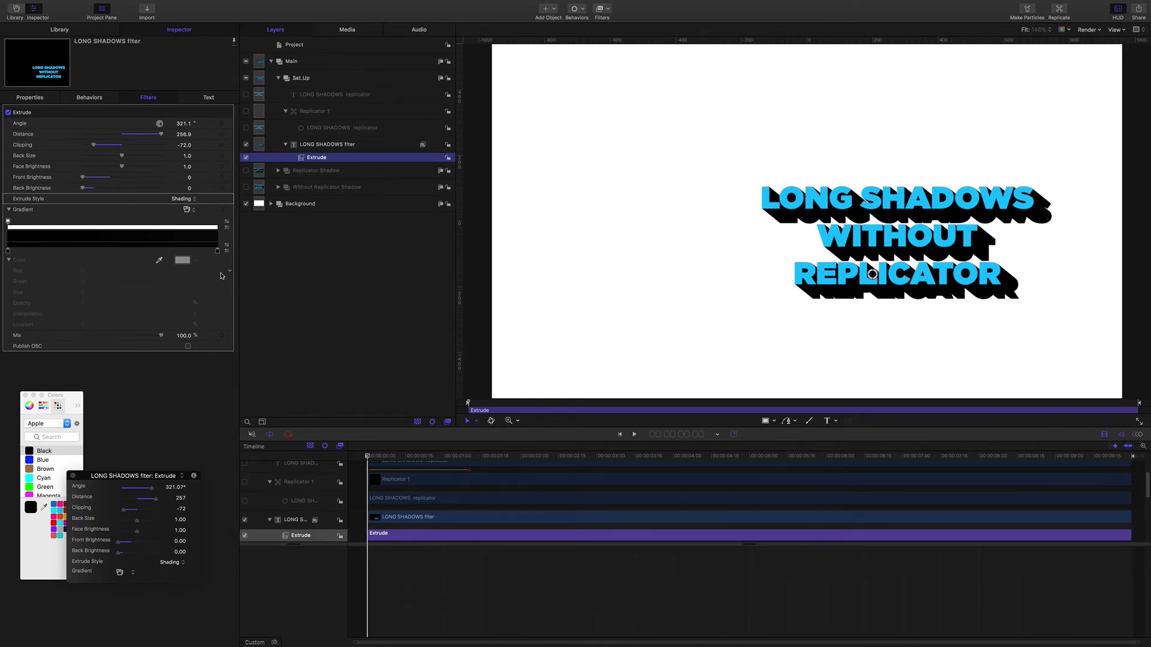
{"action": "mouse_move", "coordinate": [94, 144]}
{"action": "left_mouse_down"}
{"action": "mouse_move", "coordinate": [177, 151]}
{"action": "mouse_move", "coordinate": [80, 148]}
{"action": "left_mouse_up"}
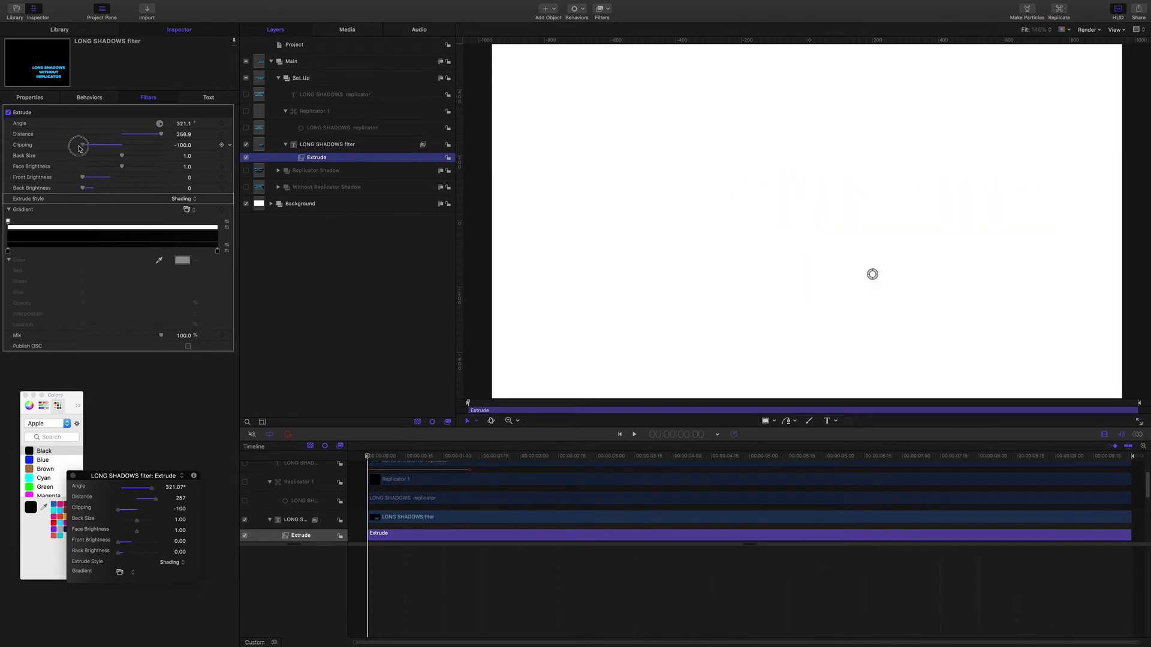
Step: Keyframe clipping from -100 at start to 63 at frame 20, then select its Keyframe Editor curve
{"action": "left_click", "coordinate": [221, 144]}
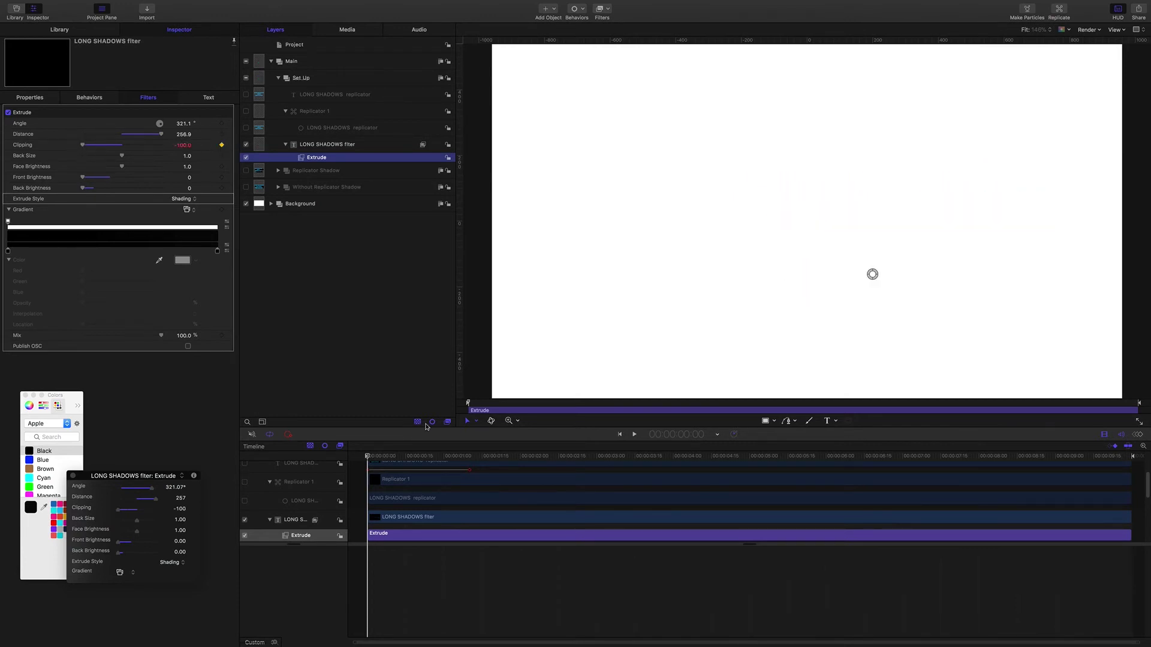
{"action": "left_click", "coordinate": [698, 434]}
{"action": "type", "text": "20"}
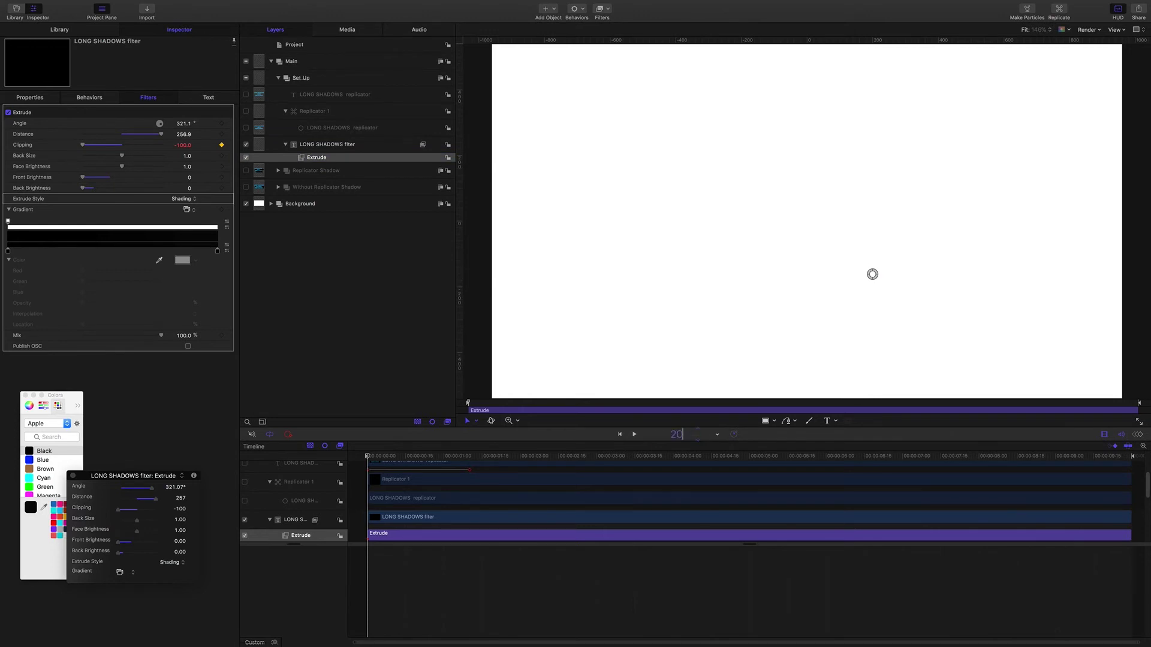
{"action": "key", "text": "Return"}
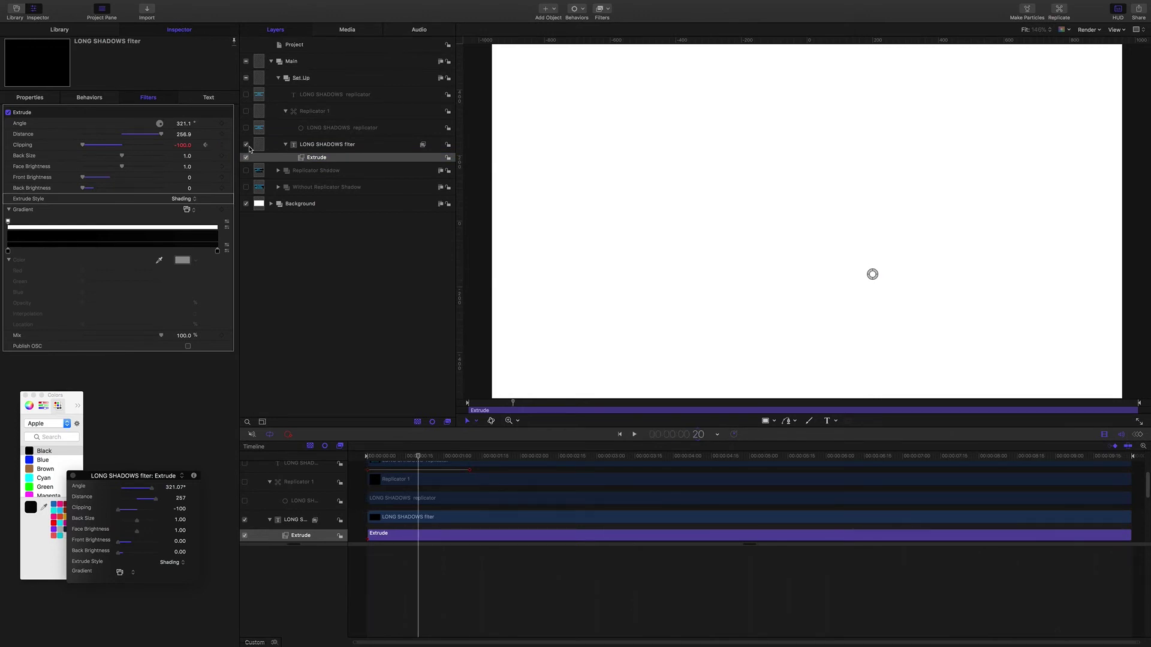
{"action": "left_click_drag", "start_coordinate": [82, 145], "coordinate": [149, 156]}
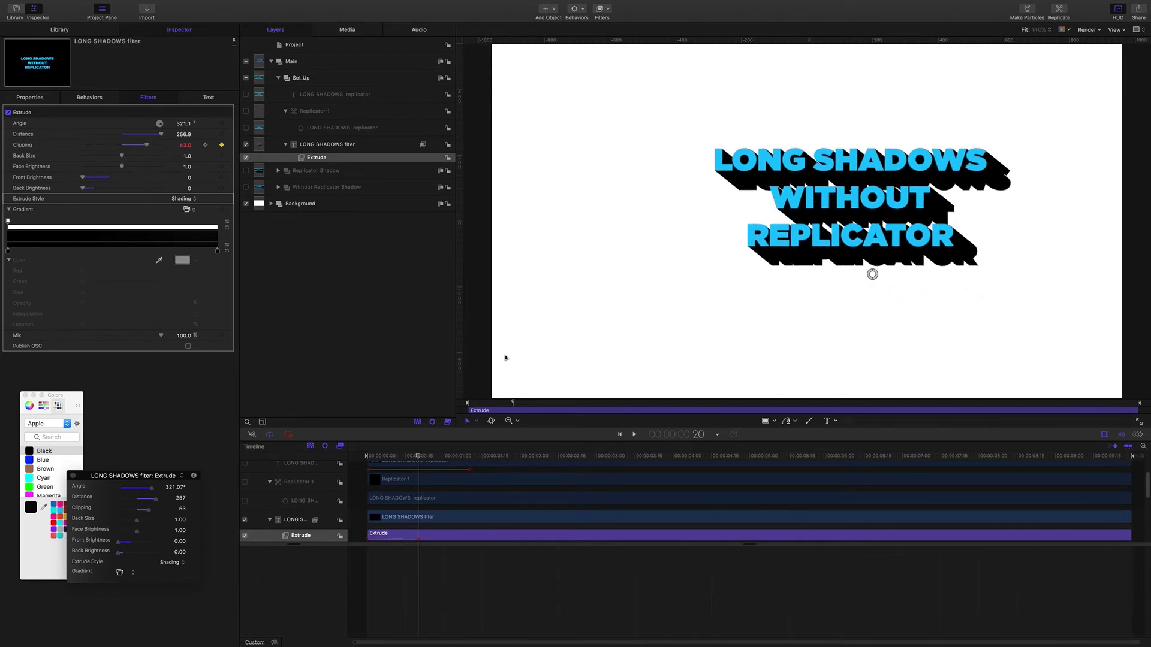
{"action": "key", "text": "super+8"}
{"action": "left_click_drag", "start_coordinate": [353, 553], "coordinate": [375, 625]}
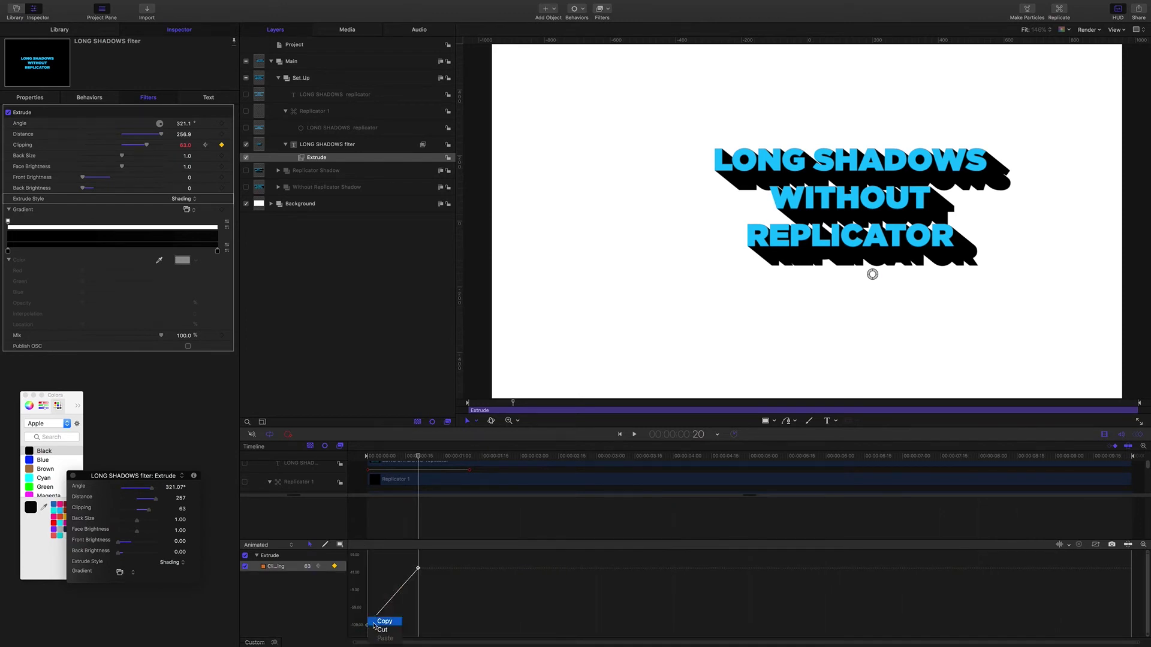
Step: Switch the title's Extrude Clipping keyframes to Bezier interpolation
{"action": "left_click_drag", "start_coordinate": [439, 562], "coordinate": [362, 630]}
{"action": "right_click", "coordinate": [419, 568]}
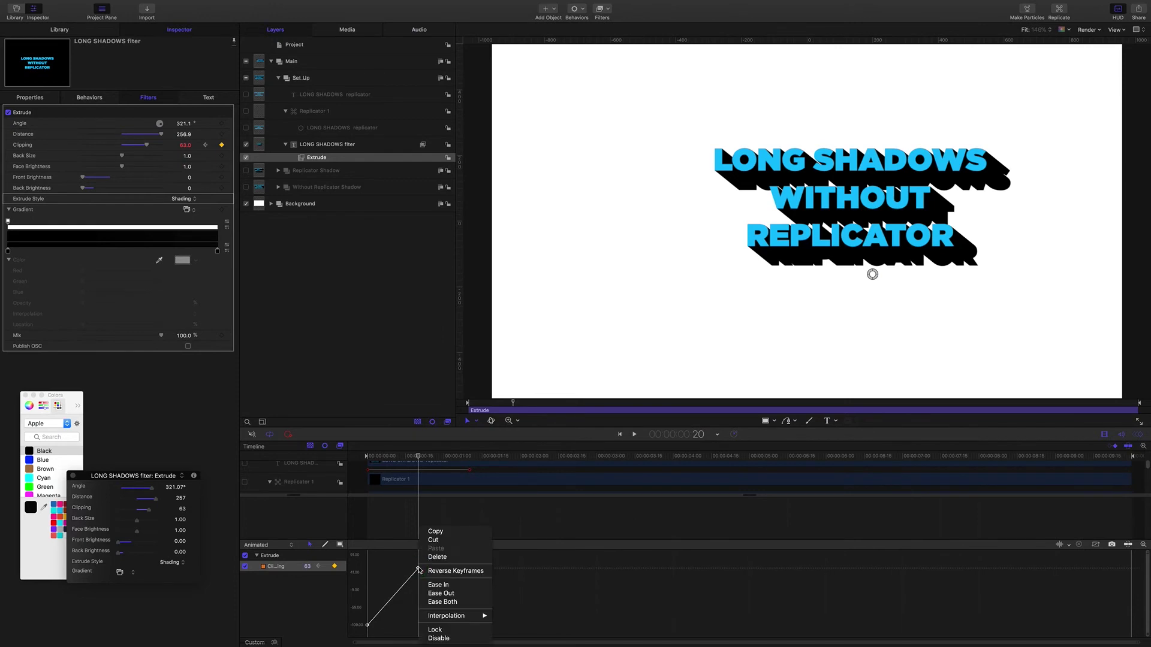
{"action": "mouse_move", "coordinate": [454, 616]}
{"action": "left_click", "coordinate": [510, 612]}
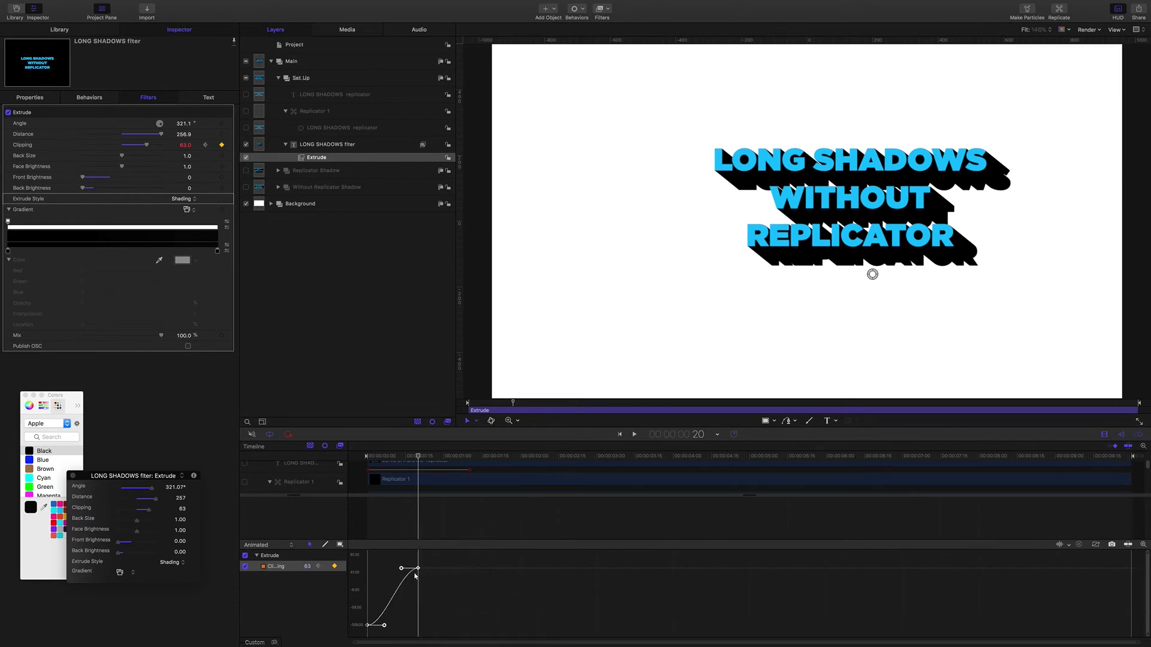
Step: Drag the Bezier tangent handles so the Clipping curve eases in and out in an S-shape
{"action": "left_click", "coordinate": [384, 627]}
{"action": "left_click_drag", "start_coordinate": [385, 628], "coordinate": [403, 621]}
{"action": "left_click", "coordinate": [424, 568]}
{"action": "left_click", "coordinate": [418, 567]}
{"action": "left_click_drag", "start_coordinate": [401, 566], "coordinate": [372, 570]}
Step: Play back and scrub through the eased title shadow animation
{"action": "key", "text": "space"}
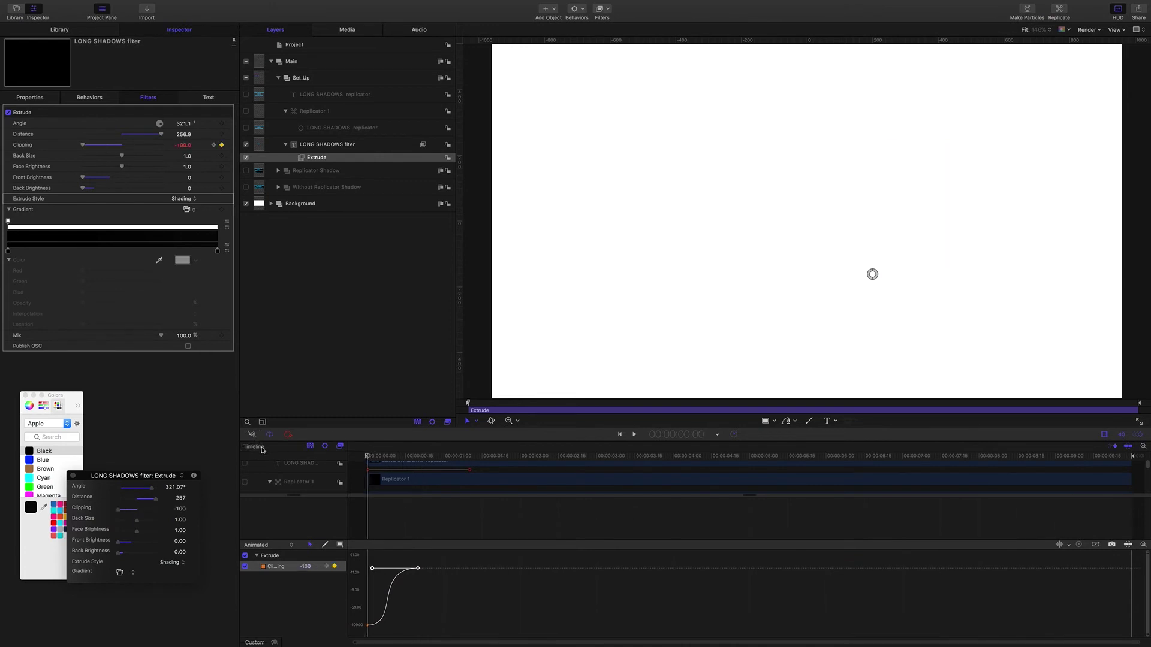
{"action": "key", "text": "space"}
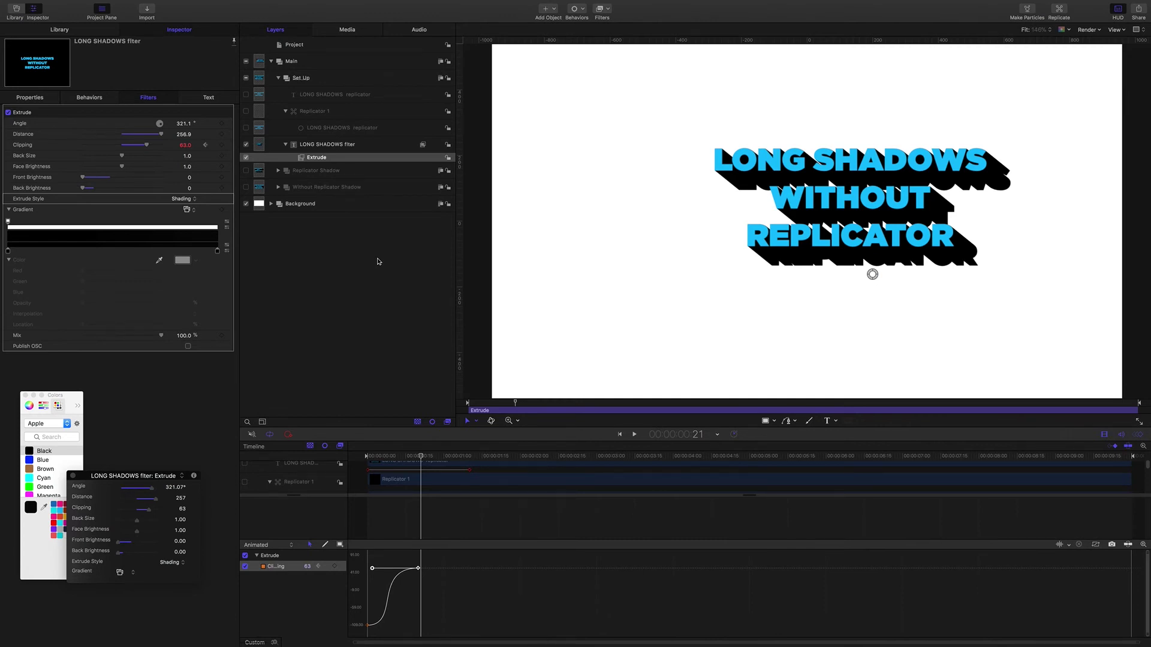
{"action": "left_click_drag", "start_coordinate": [421, 457], "coordinate": [449, 457]}
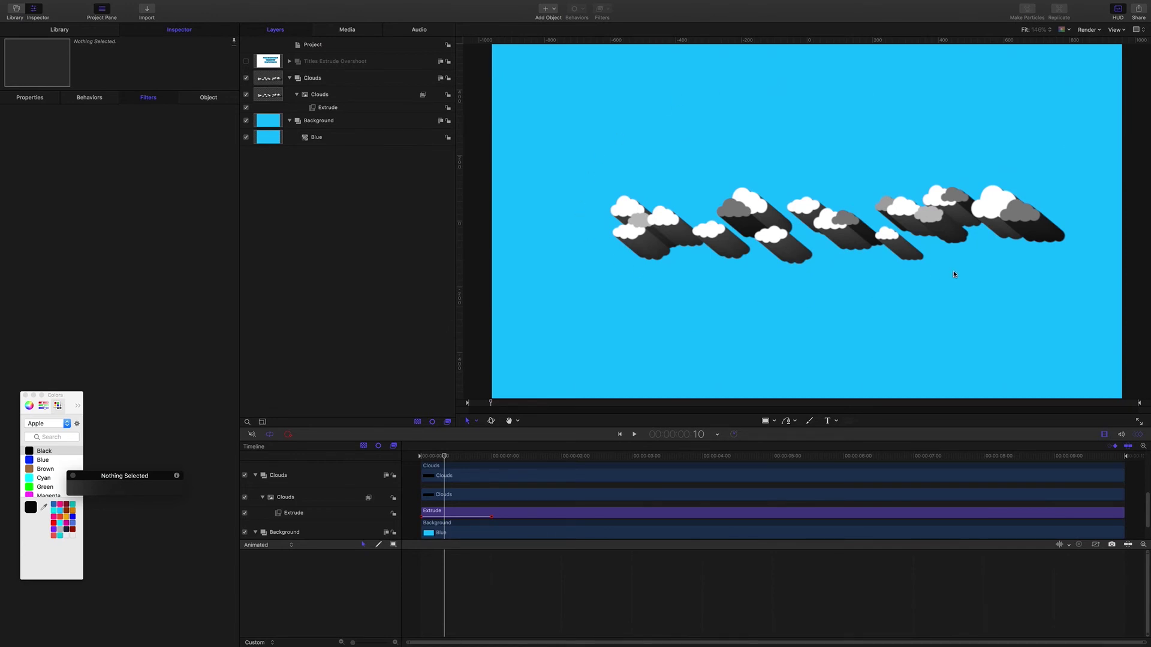
Step: Toggle the clouds' Extrude filter off and on to compare, then play and scrub the shadows
{"action": "left_click", "coordinate": [246, 108]}
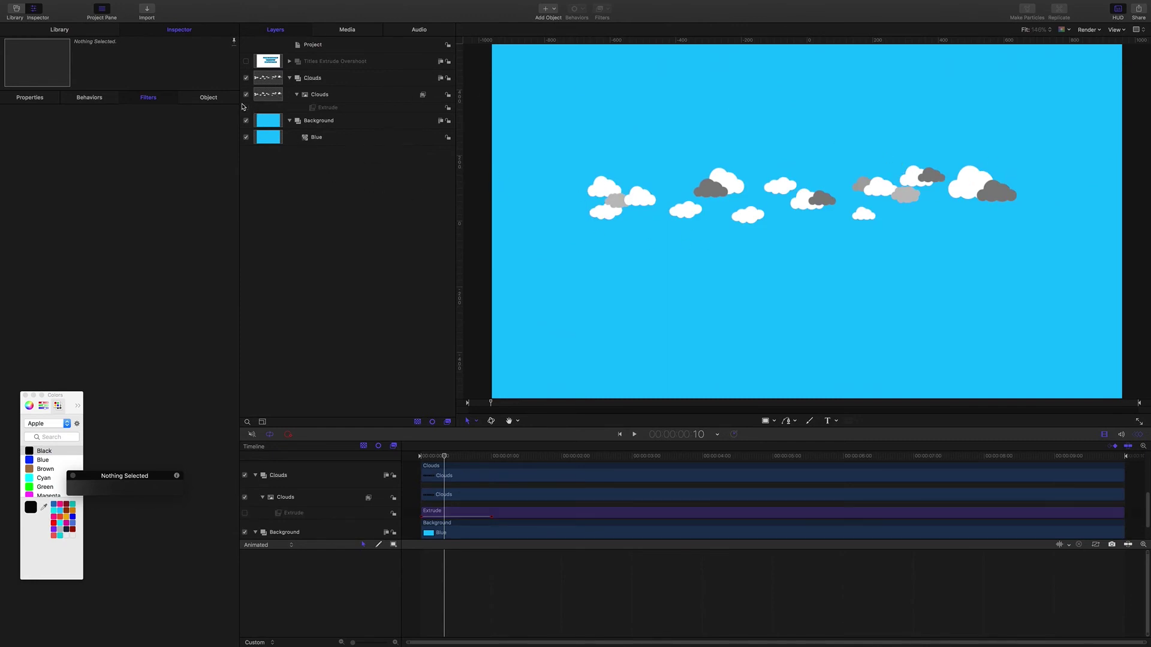
{"action": "left_click", "coordinate": [246, 108]}
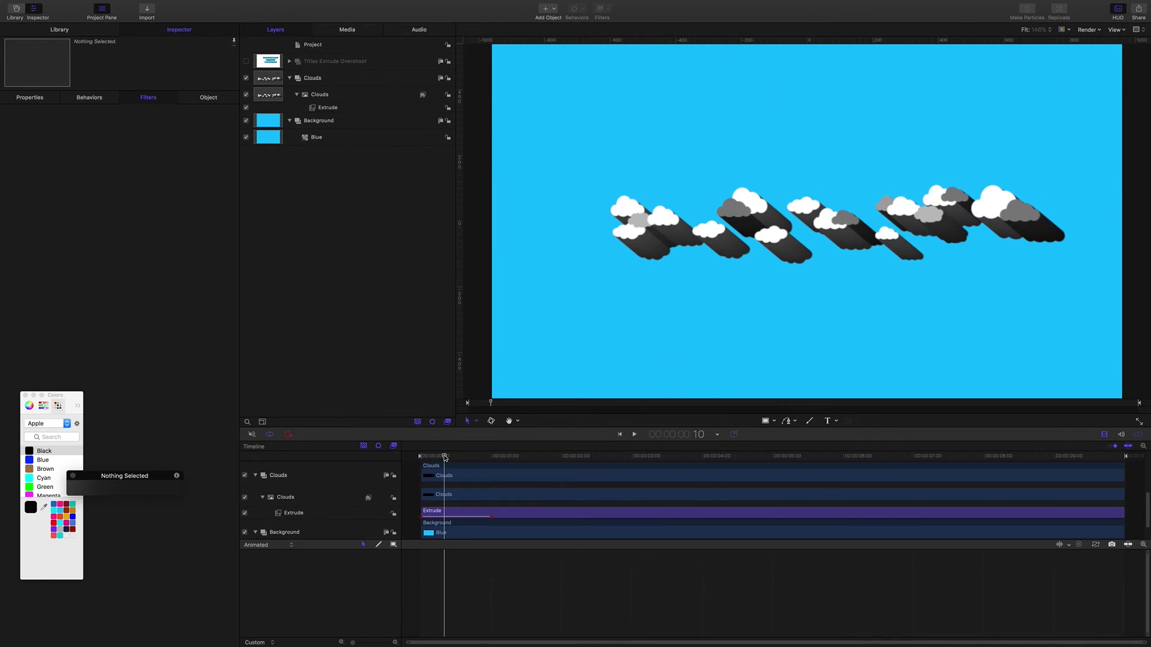
{"action": "key", "text": "space"}
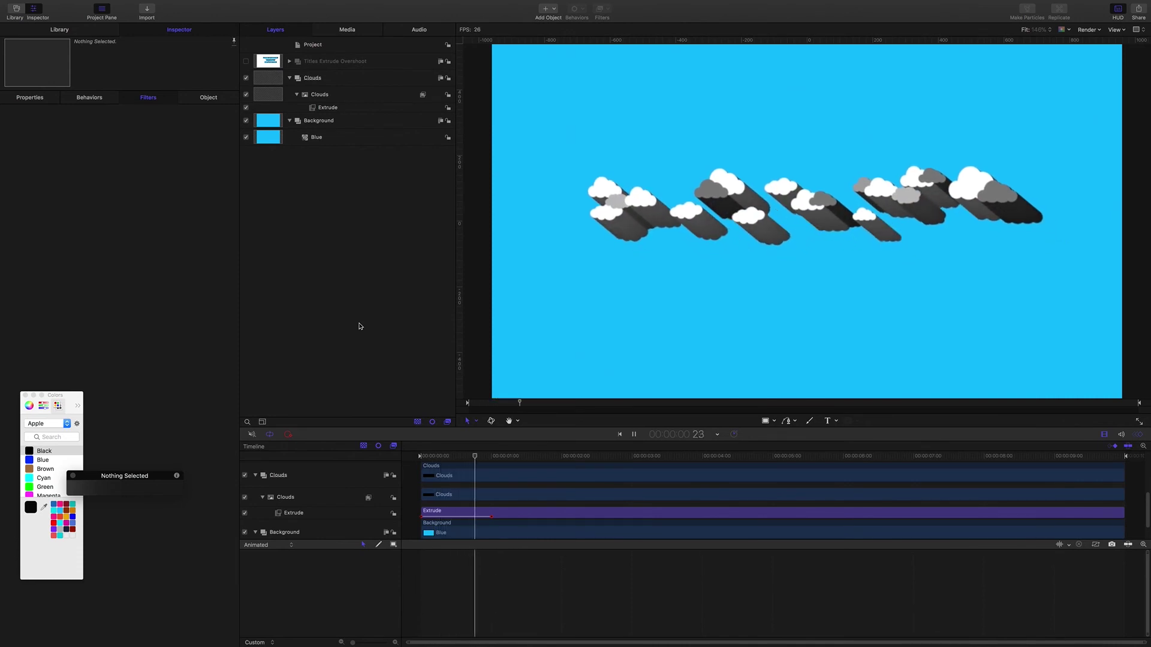
{"action": "key", "text": "space"}
{"action": "key", "text": "Home"}
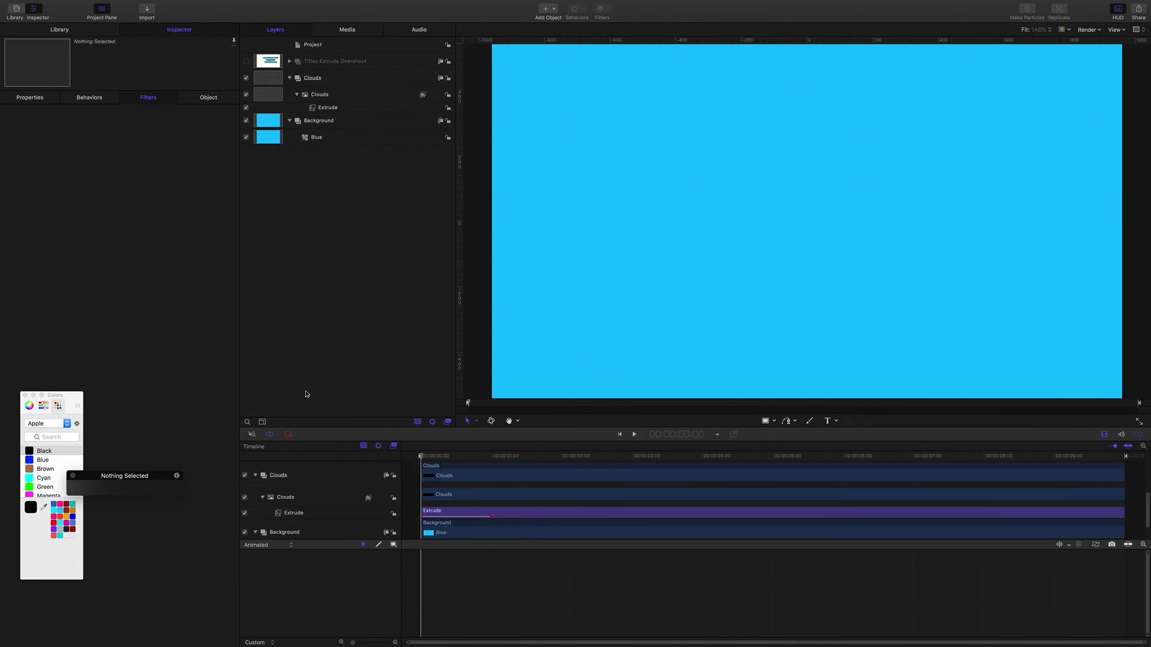
{"action": "left_click_drag", "start_coordinate": [422, 456], "coordinate": [486, 459]}
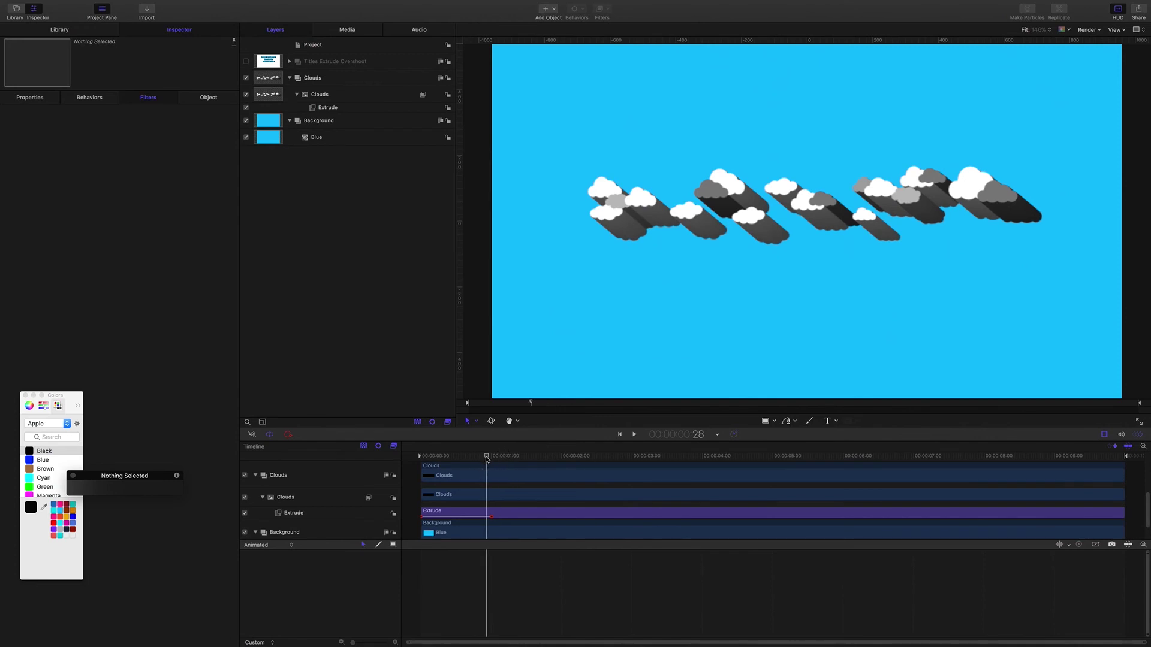
Step: Add an Overshoot parameter behavior to the clouds' Extrude Clipping and trim it at 1:00
{"action": "left_click", "coordinate": [330, 109]}
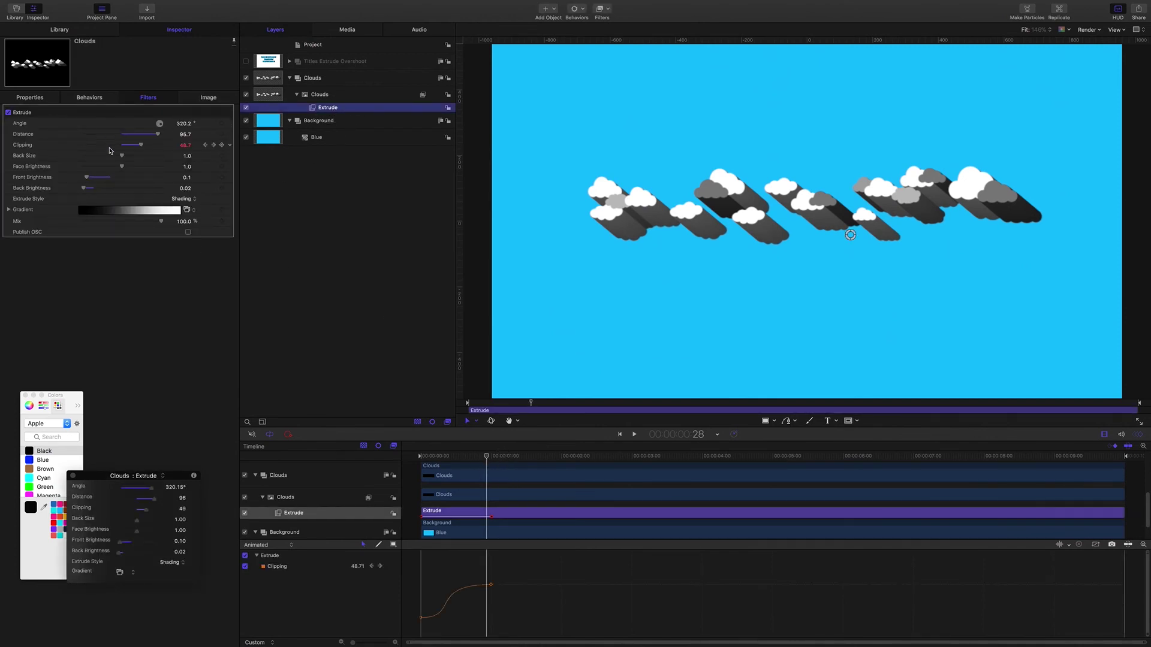
{"action": "left_click", "coordinate": [230, 146]}
{"action": "mouse_move", "coordinate": [272, 229]}
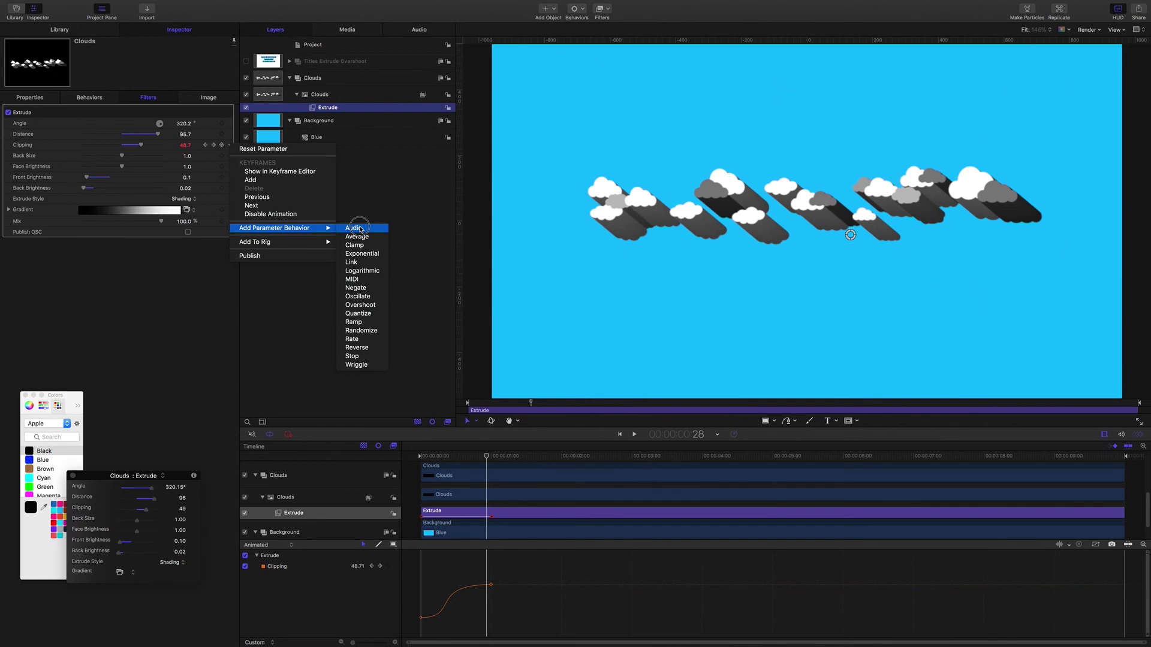
{"action": "left_click", "coordinate": [367, 305]}
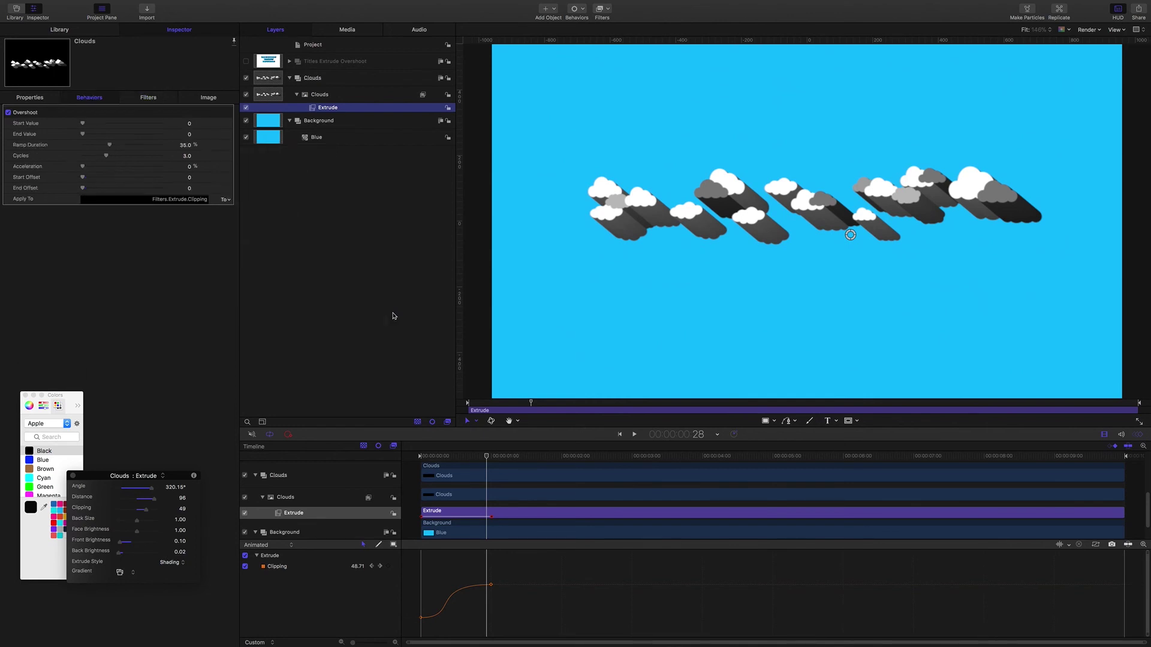
{"action": "left_click_drag", "start_coordinate": [486, 456], "coordinate": [492, 457]}
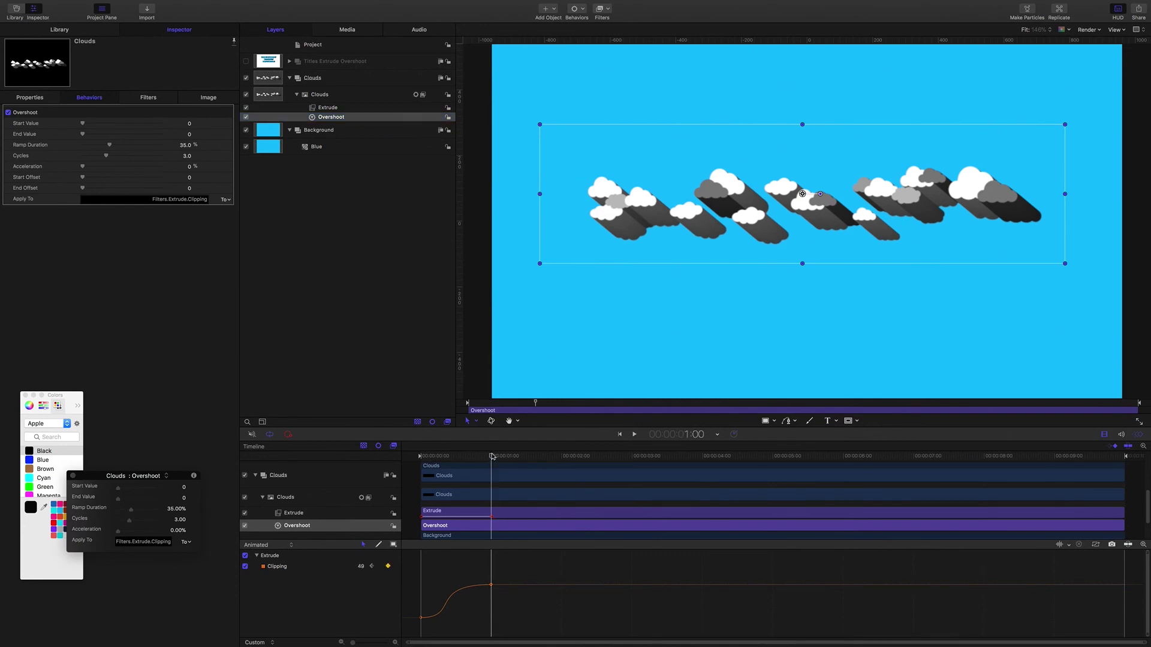
{"action": "key", "text": "o"}
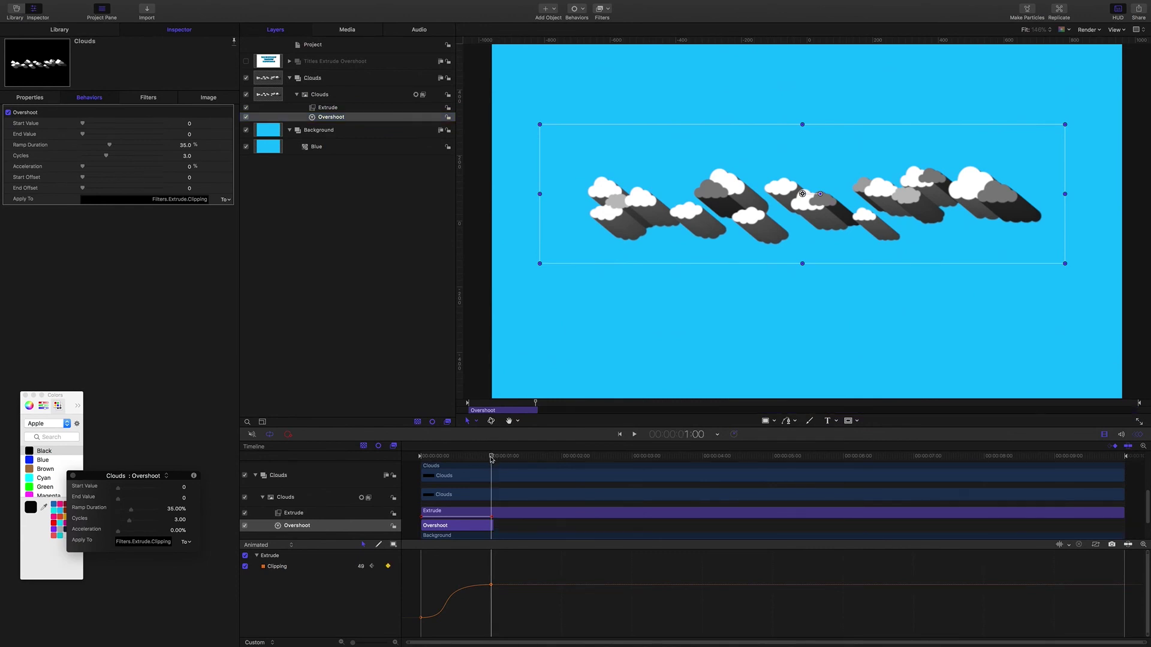
{"action": "left_click_drag", "start_coordinate": [492, 456], "coordinate": [437, 450]}
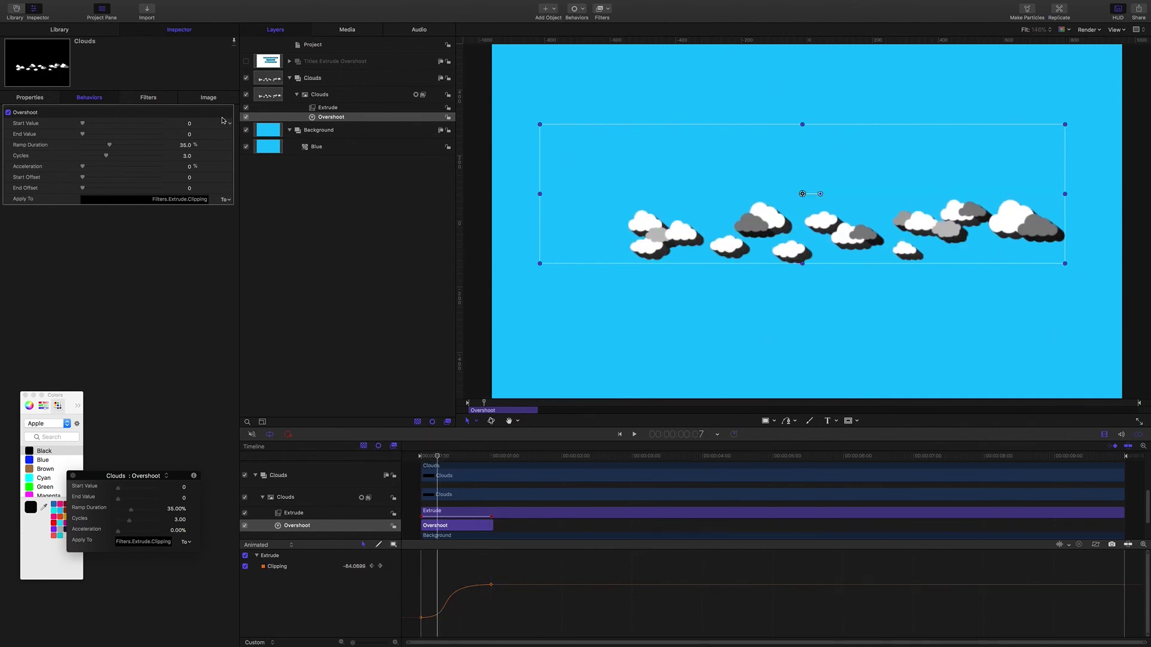
Step: Enter 25 as the Overshoot behavior's Start Value in the Inspector's Behaviors tab
{"action": "left_click", "coordinate": [324, 108]}
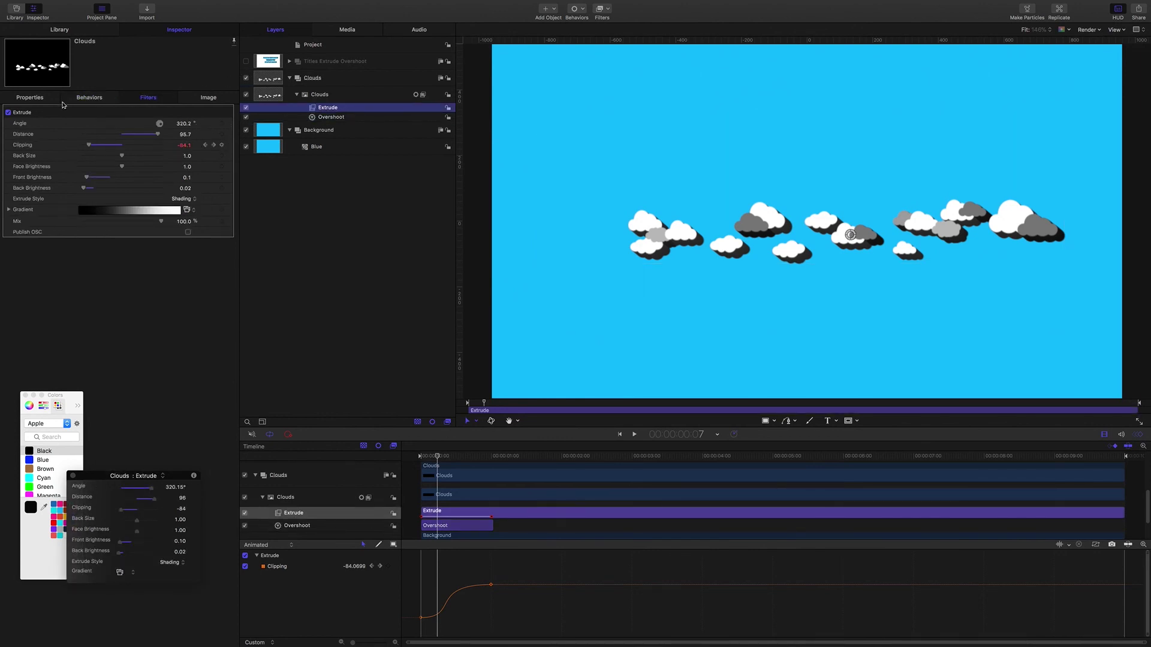
{"action": "left_click_drag", "start_coordinate": [438, 459], "coordinate": [420, 459]}
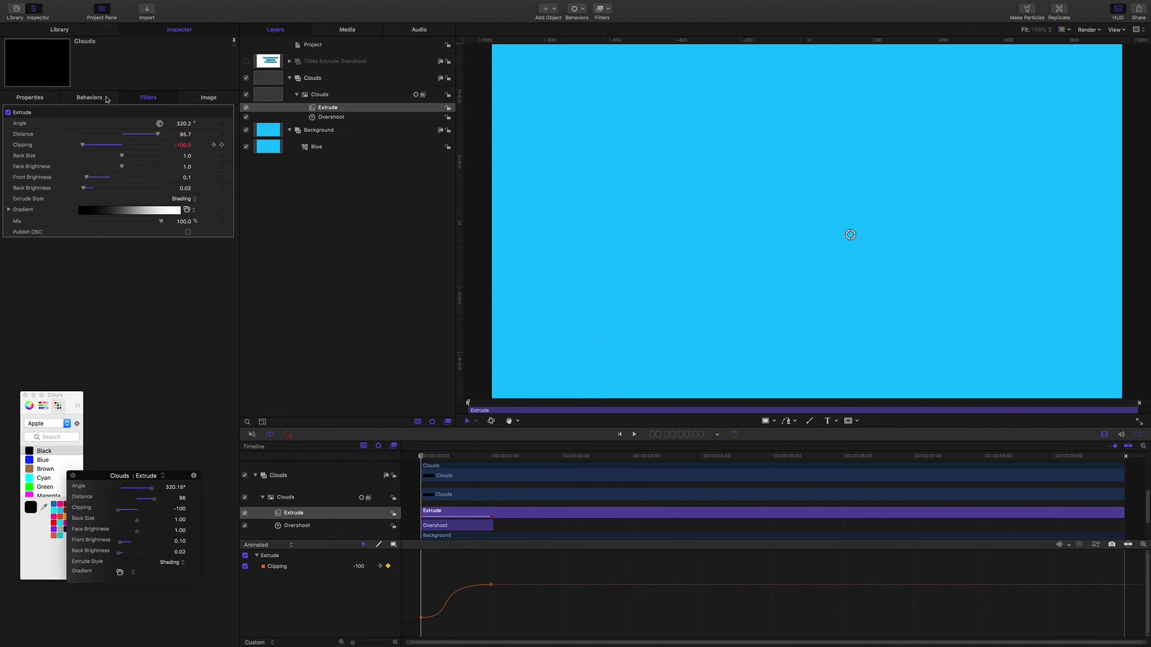
{"action": "left_click", "coordinate": [348, 118]}
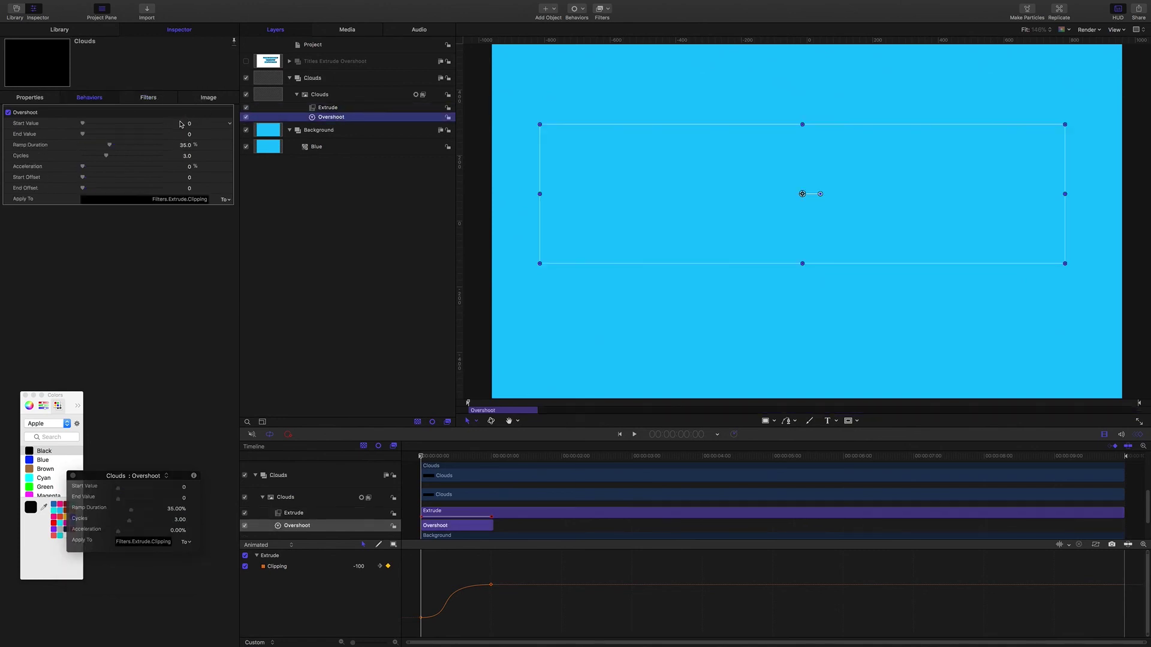
{"action": "left_click", "coordinate": [188, 125]}
{"action": "type", "text": "25"}
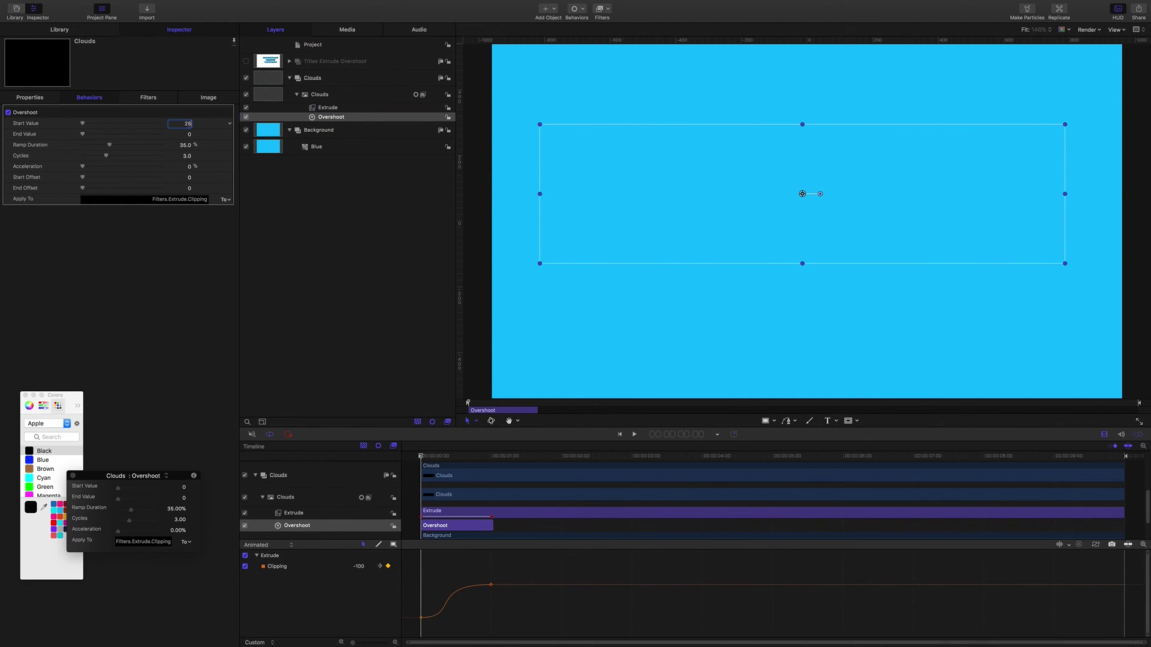
{"action": "key", "text": "Return"}
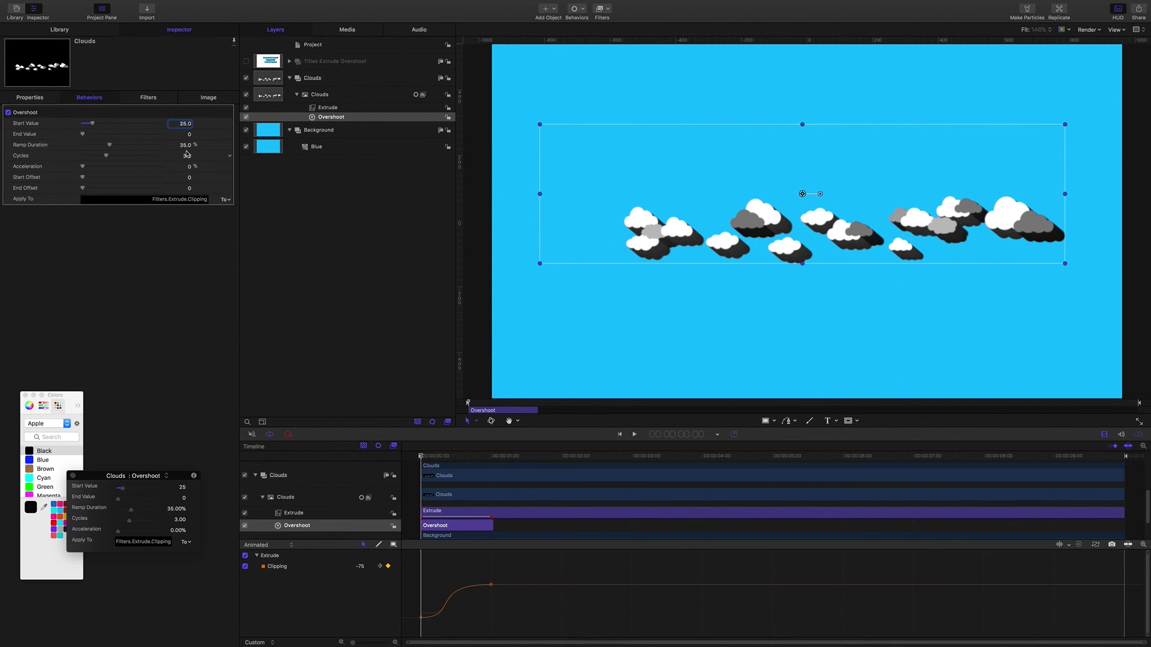
{"action": "left_click", "coordinate": [319, 243]}
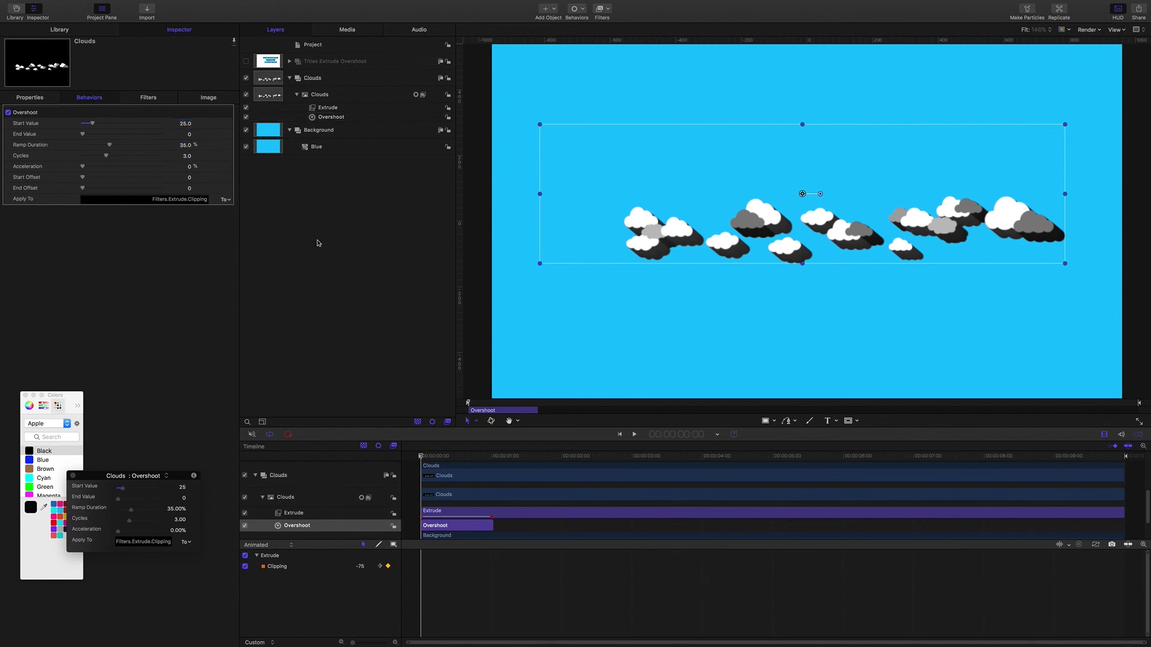
Step: Hide the Clouds group, show Titles Extrude Overshoot, and play its shadow animation from the start
{"action": "key", "text": "space"}
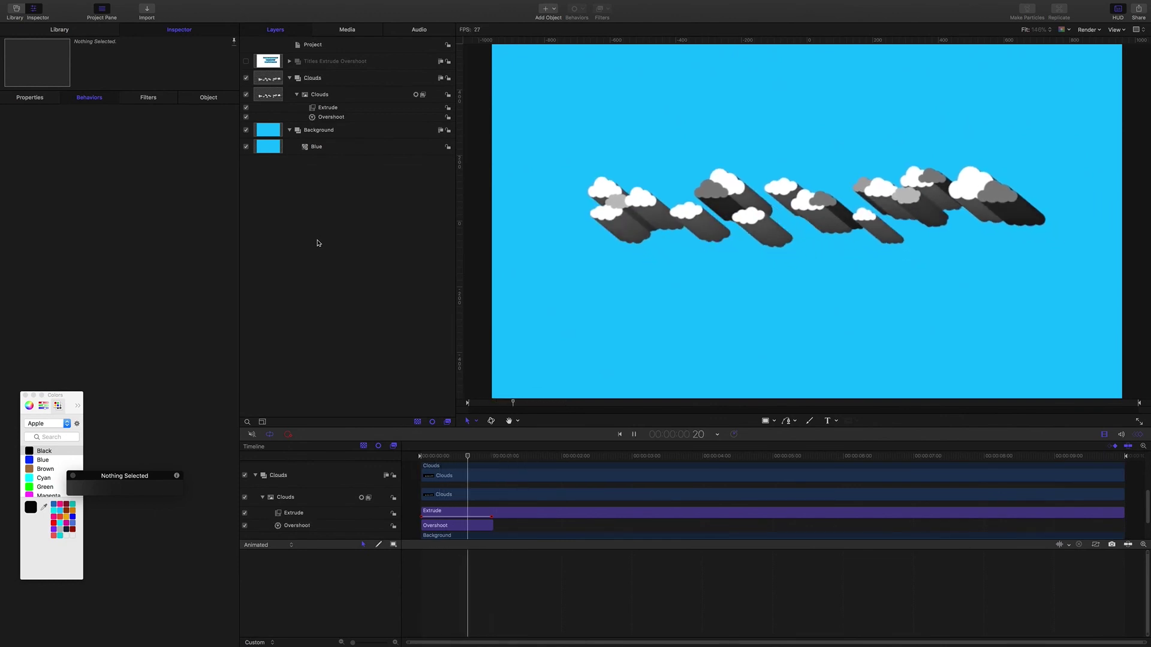
{"action": "key", "text": "space"}
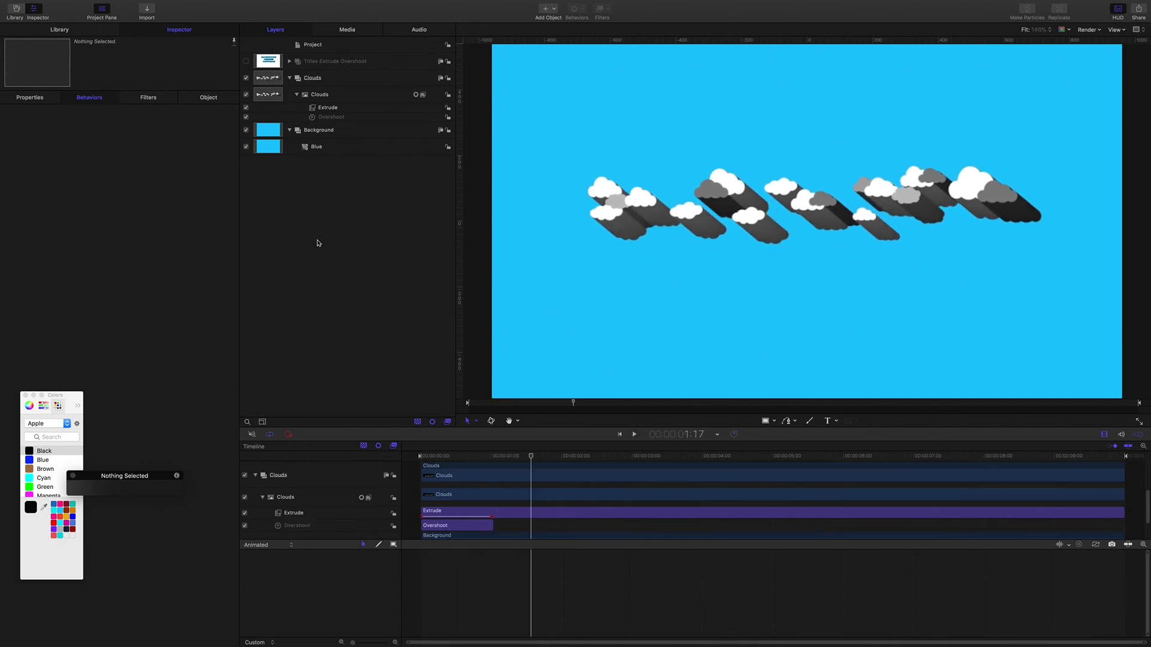
{"action": "left_click", "coordinate": [246, 78]}
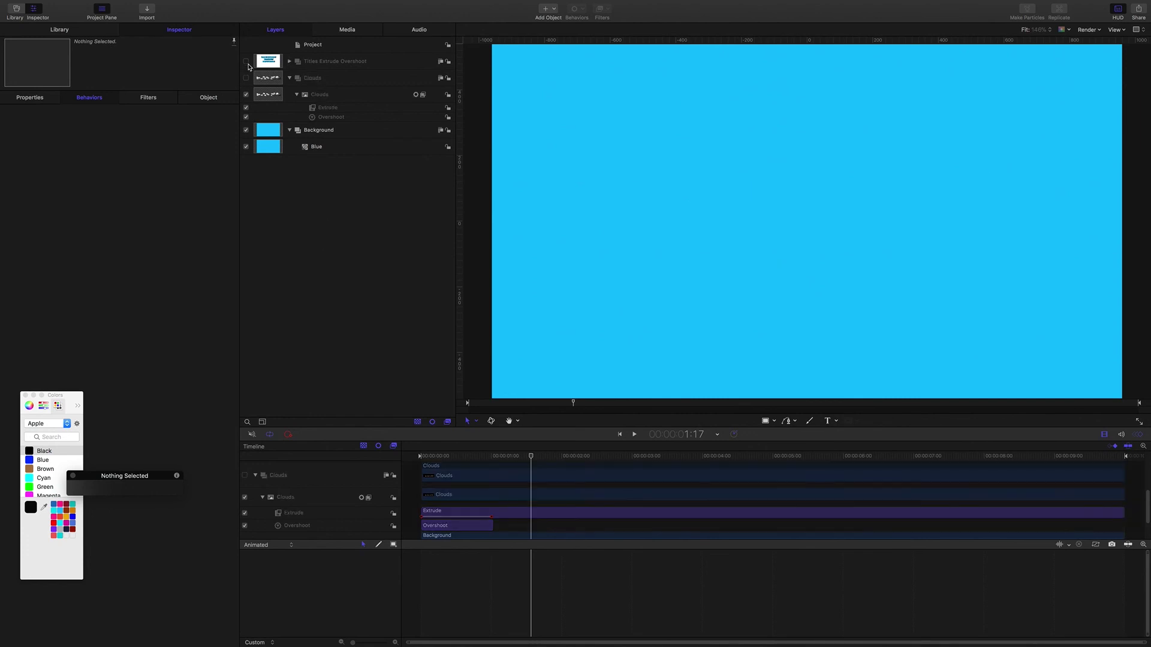
{"action": "left_click", "coordinate": [246, 61]}
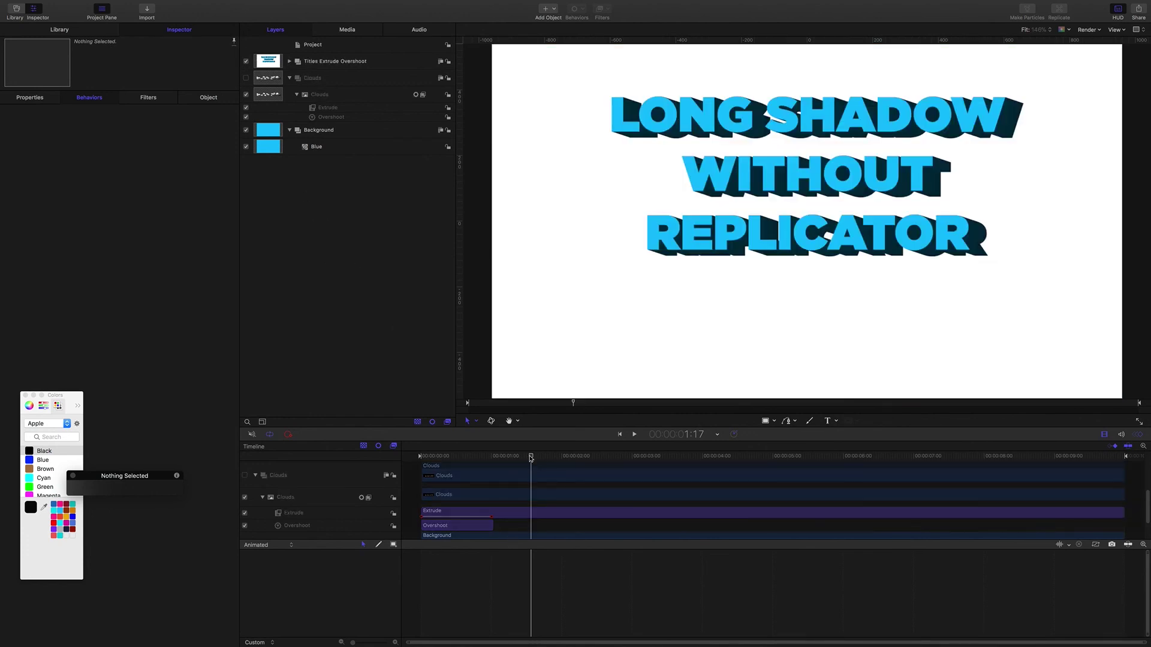
{"action": "left_click_drag", "start_coordinate": [530, 456], "coordinate": [348, 442]}
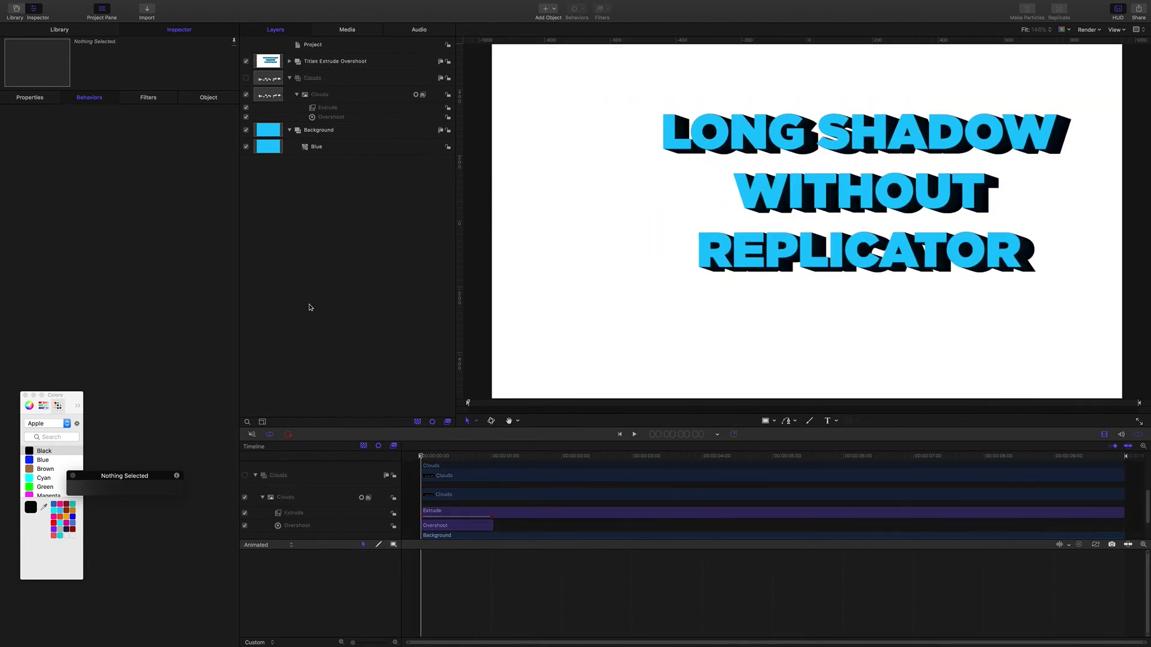
{"action": "key", "text": "space"}
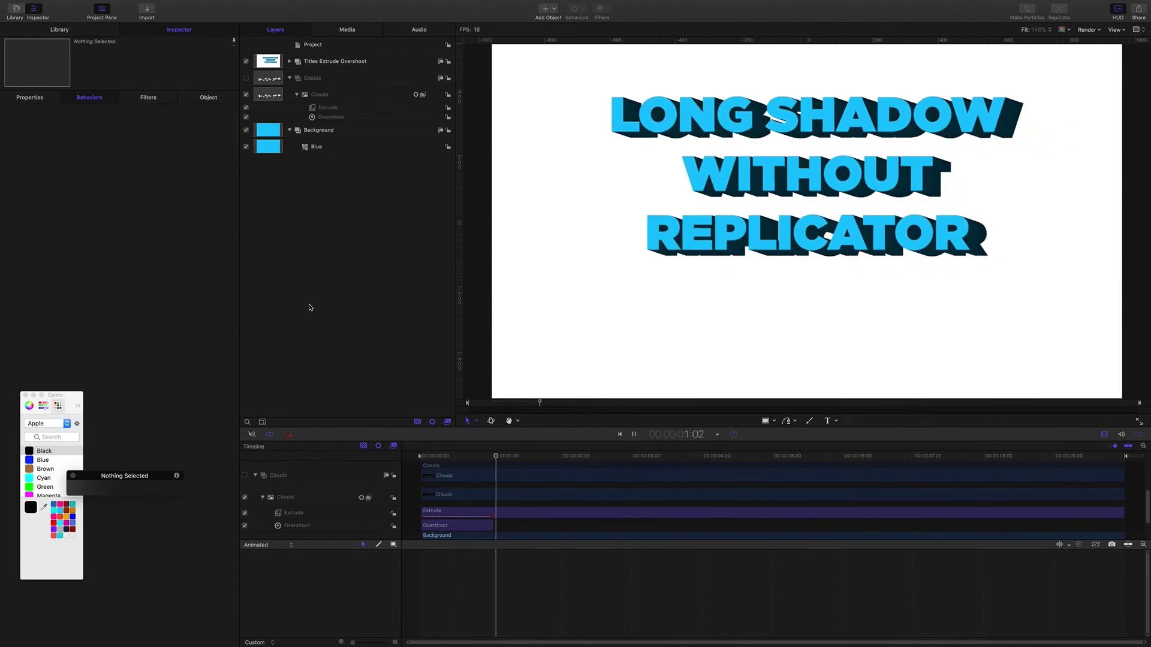
{"action": "key", "text": "space"}
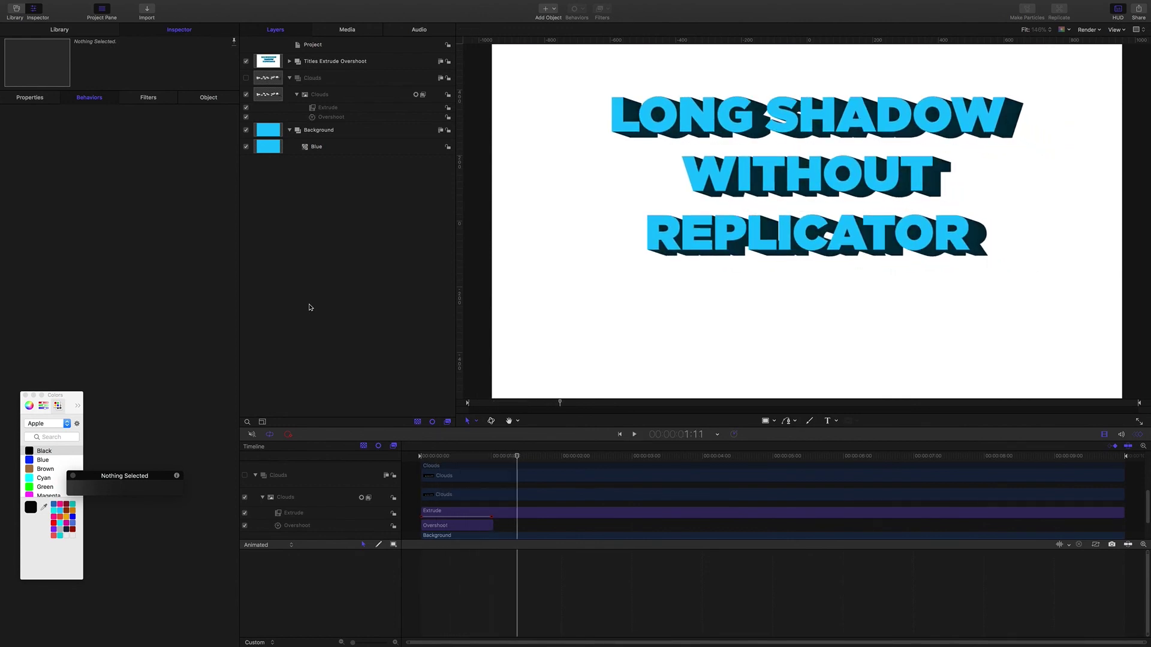